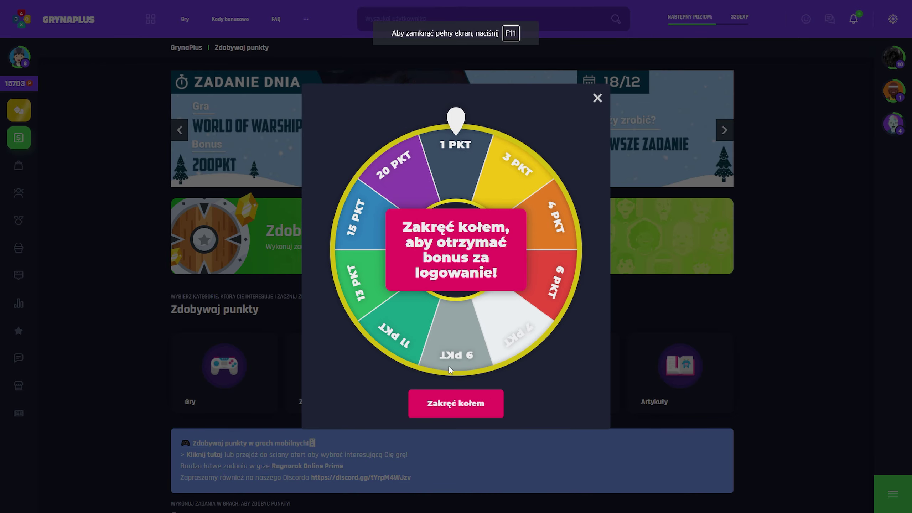
# Spin the login bonus wheel on the GrynaPlus page
pyautogui.click(460, 404)
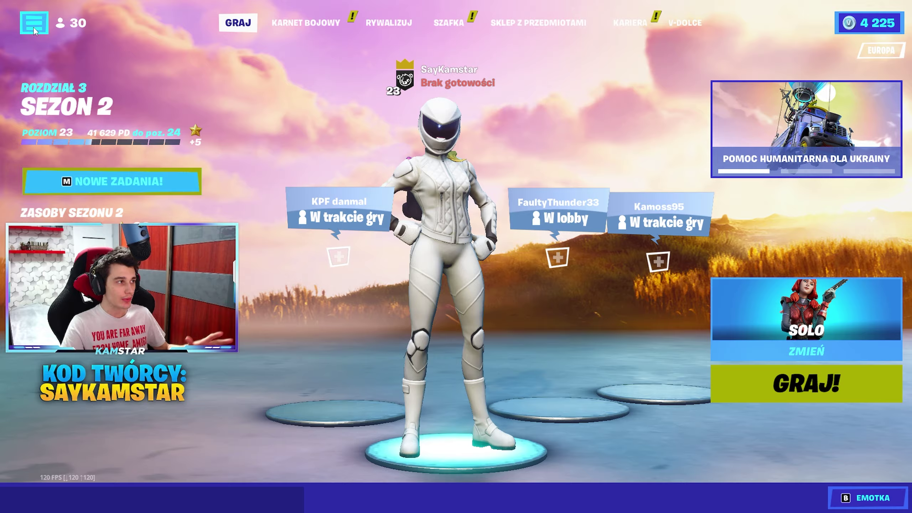
# Open Fortnite's video settings and examine the rendering mode options (Tryb renderowania)
pyautogui.click(34, 27)
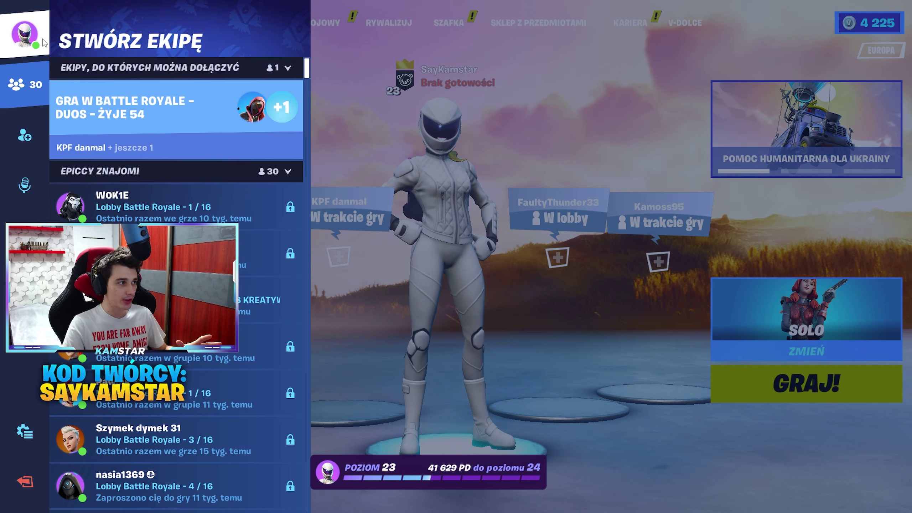
pyautogui.click(24, 431)
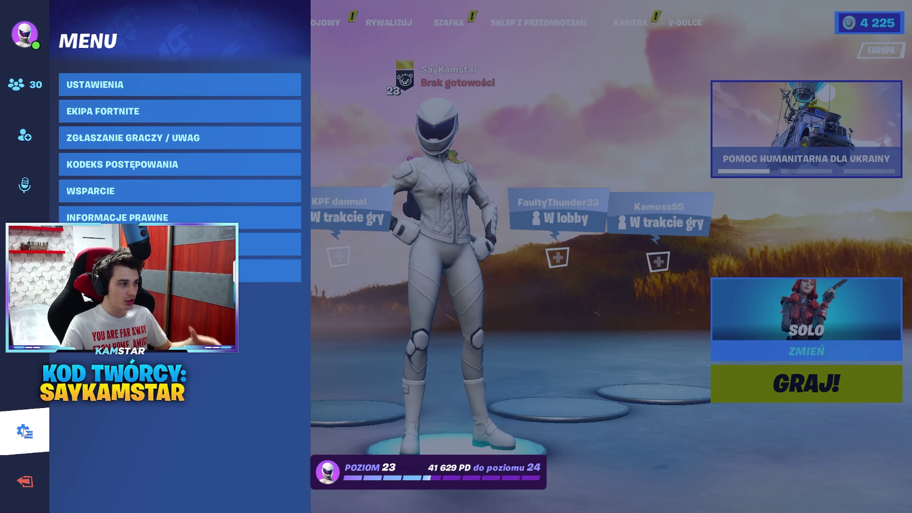
pyautogui.click(132, 84)
pyautogui.moveTo(453, 110); pyautogui.dragTo(433, 224)
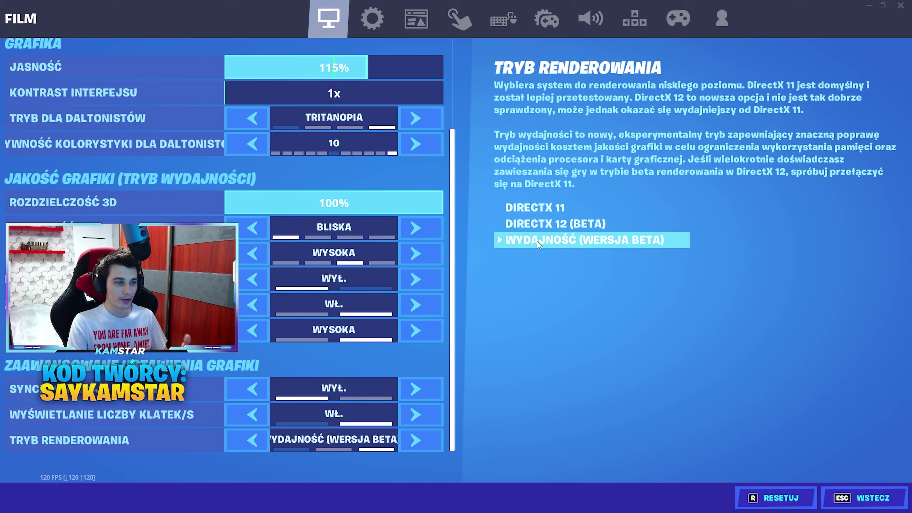
# Lower the frame rate limit (Limit liczby klatek na sekundę) to 60 FPS
pyautogui.moveTo(453, 319); pyautogui.dragTo(459, 209)
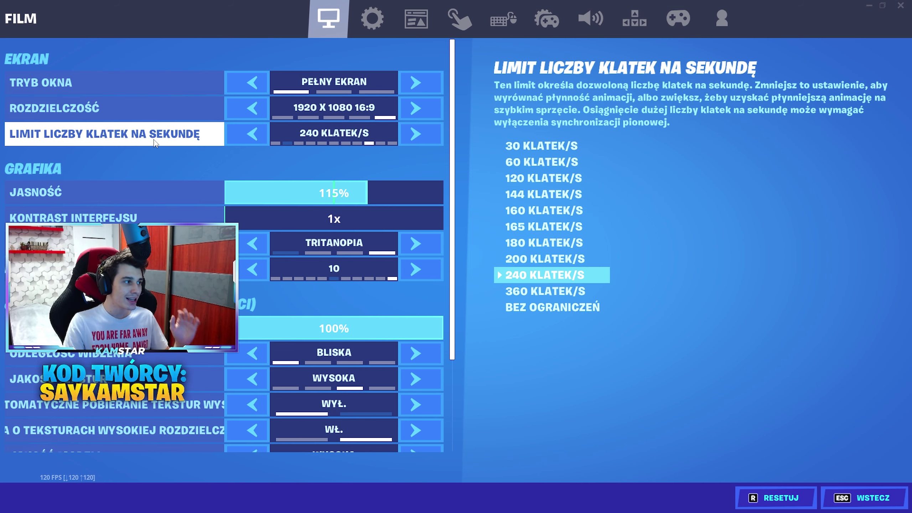
pyautogui.click(243, 134)
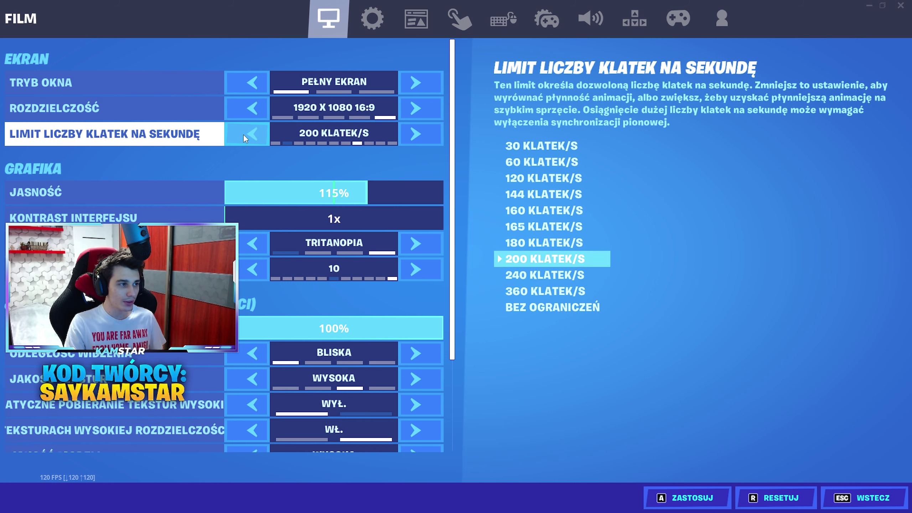
pyautogui.click(244, 135)
pyautogui.click(243, 135)
pyautogui.click(243, 134)
pyautogui.click(242, 134)
pyautogui.click(243, 133)
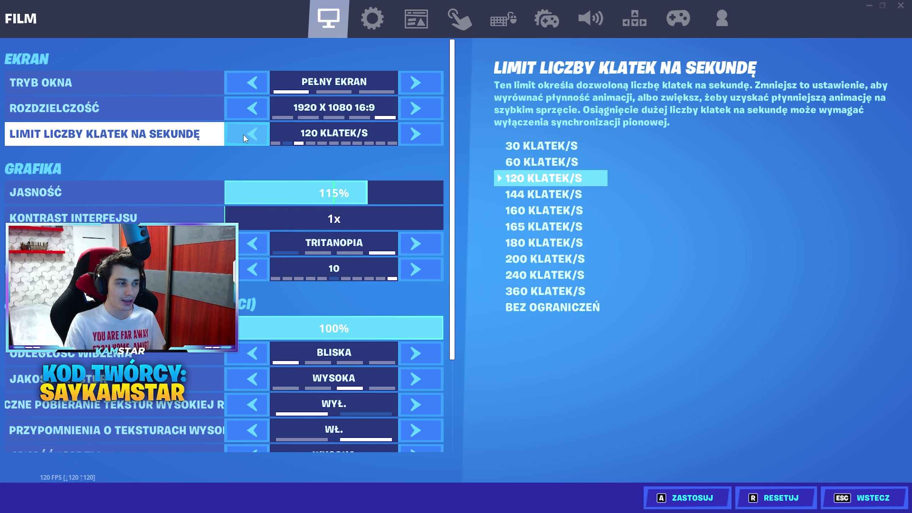
pyautogui.click(243, 134)
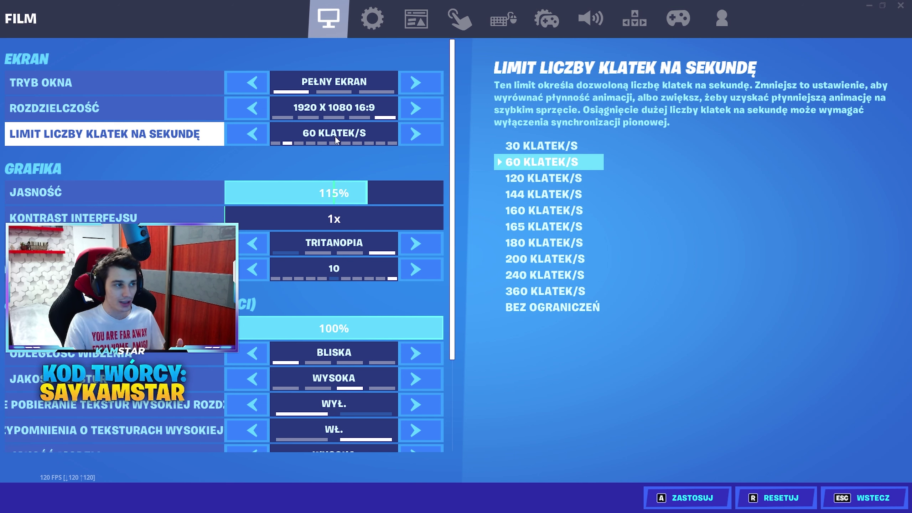
# Raise the frame rate limit through 144 FPS back to 240 FPS
pyautogui.click(413, 128)
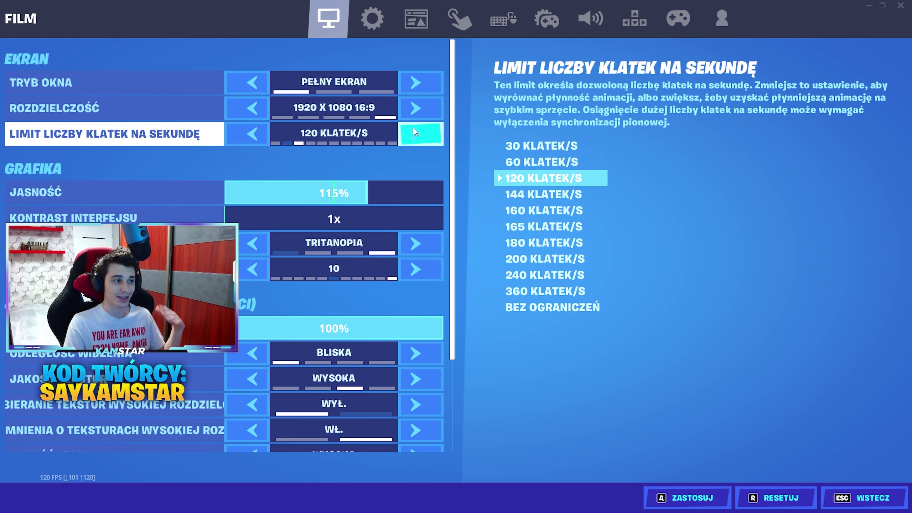
pyautogui.click(413, 128)
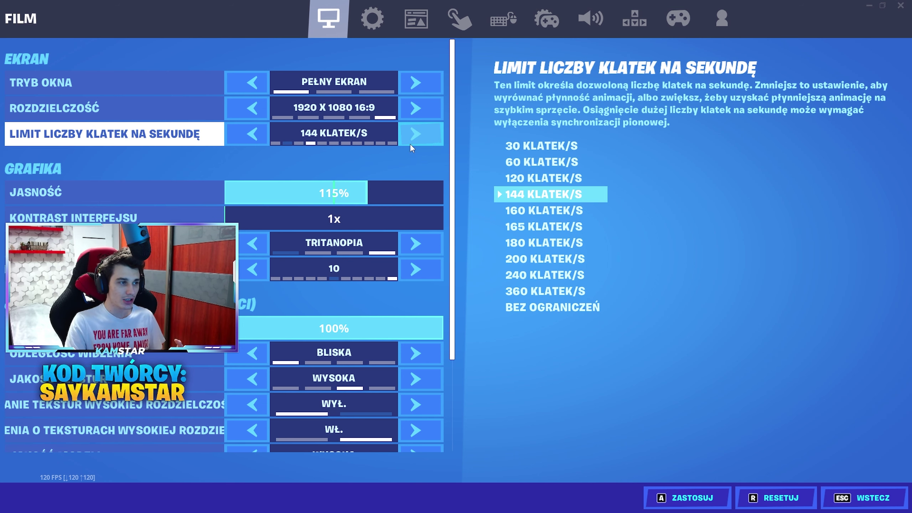
pyautogui.click(428, 138)
pyautogui.click(428, 138)
pyautogui.click(428, 139)
pyautogui.click(428, 138)
pyautogui.click(427, 138)
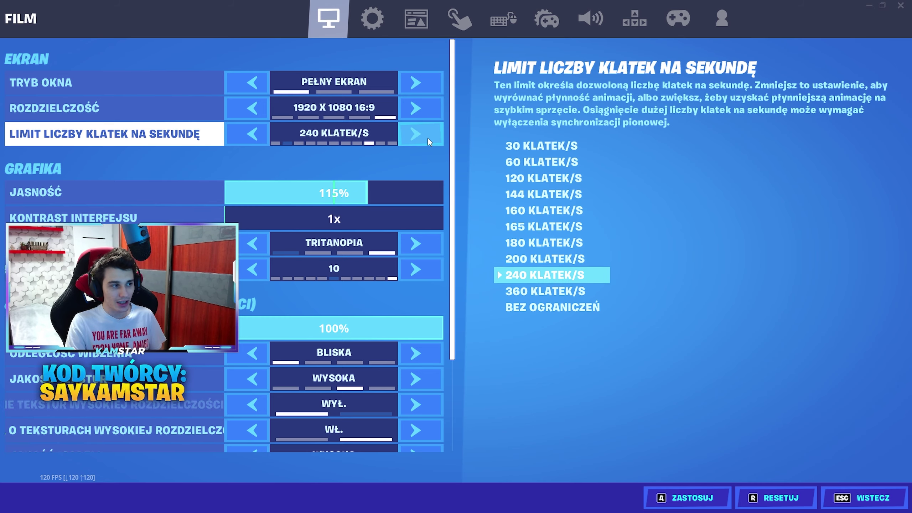
# Review the colour-blind options and set the 3D resolution (Rozdzielczość 3D) to 100%
pyautogui.scroll(-1, 120, 178)
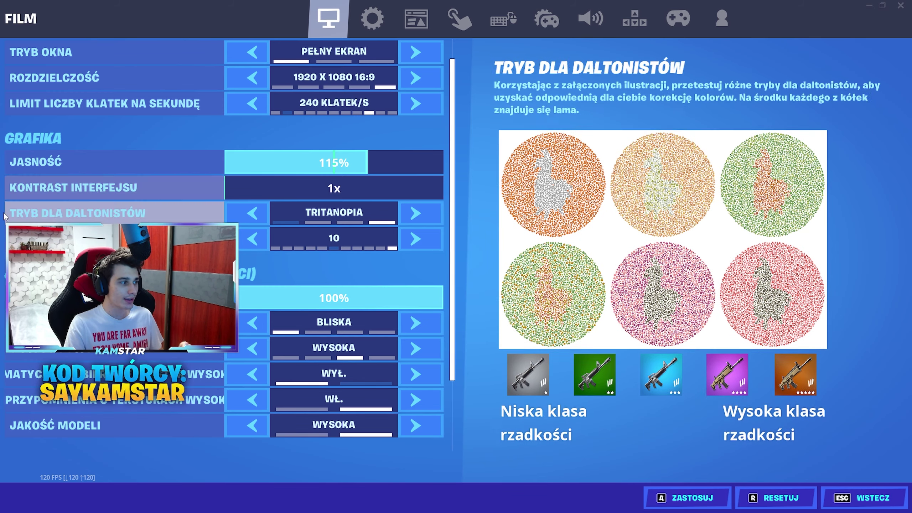
pyautogui.scroll(-1, 111, 218)
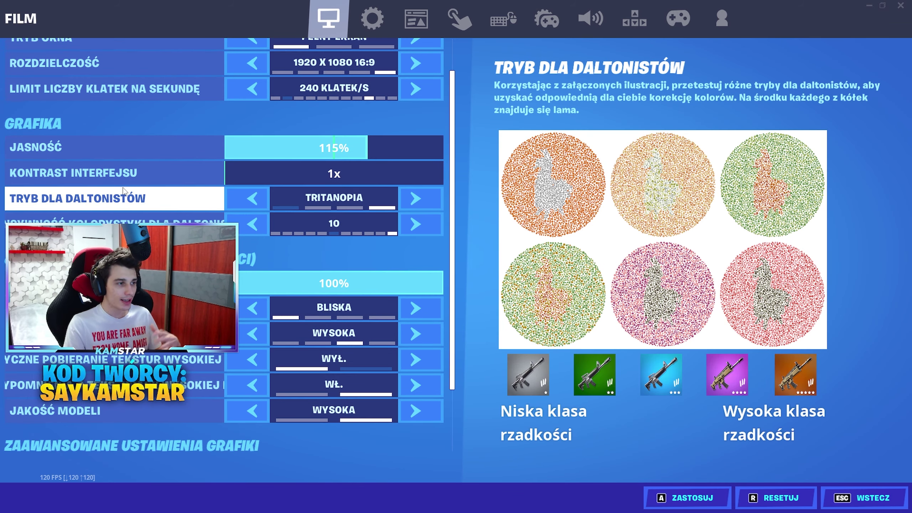
pyautogui.scroll(-1, 136, 196)
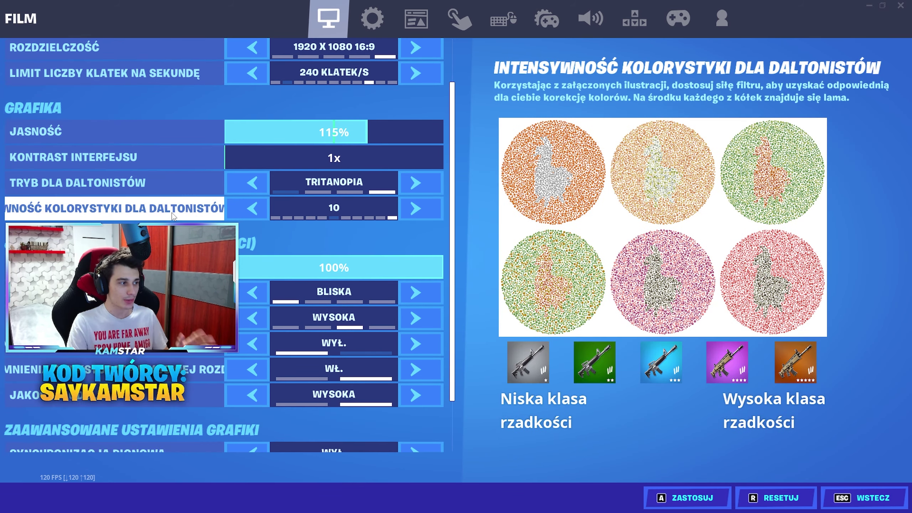
pyautogui.scroll(-4, 171, 212)
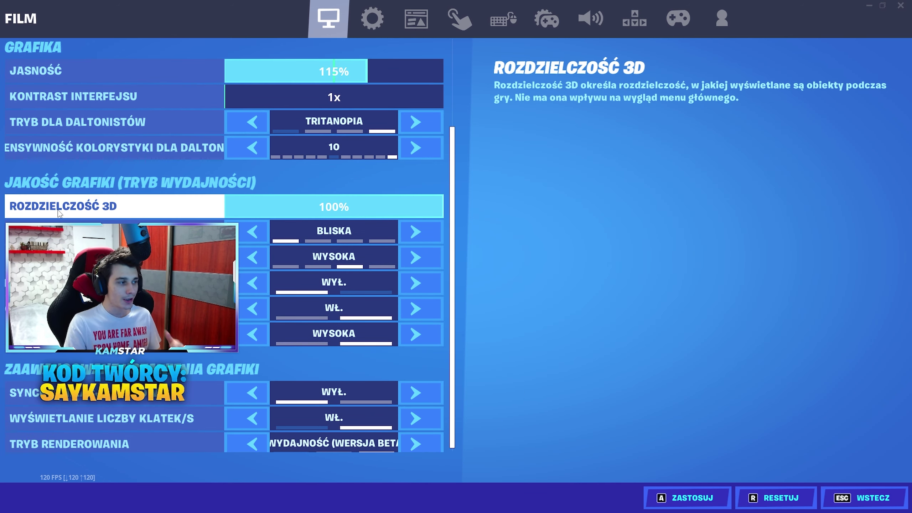
pyautogui.moveTo(289, 204); pyautogui.dragTo(531, 200)
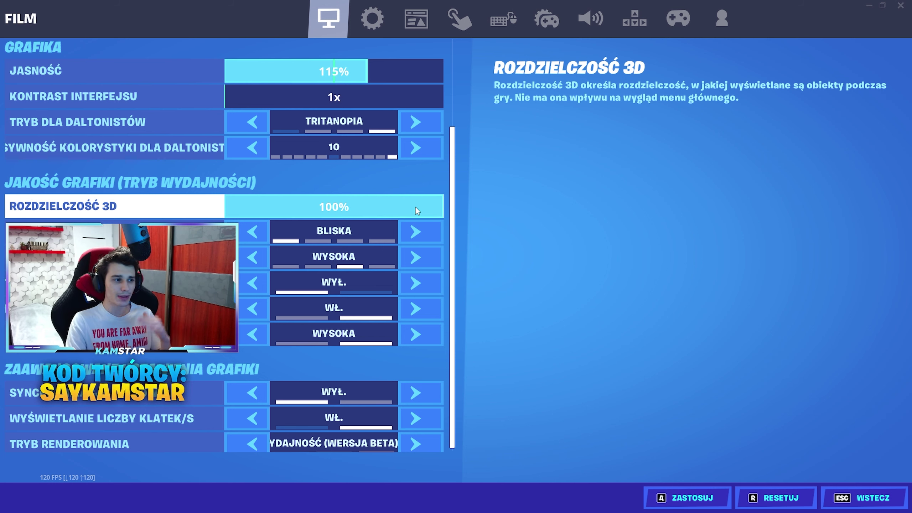
pyautogui.moveTo(445, 210)
pyautogui.mouseDown()
pyautogui.moveTo(414, 215)
pyautogui.moveTo(452, 205)
pyautogui.mouseUp()
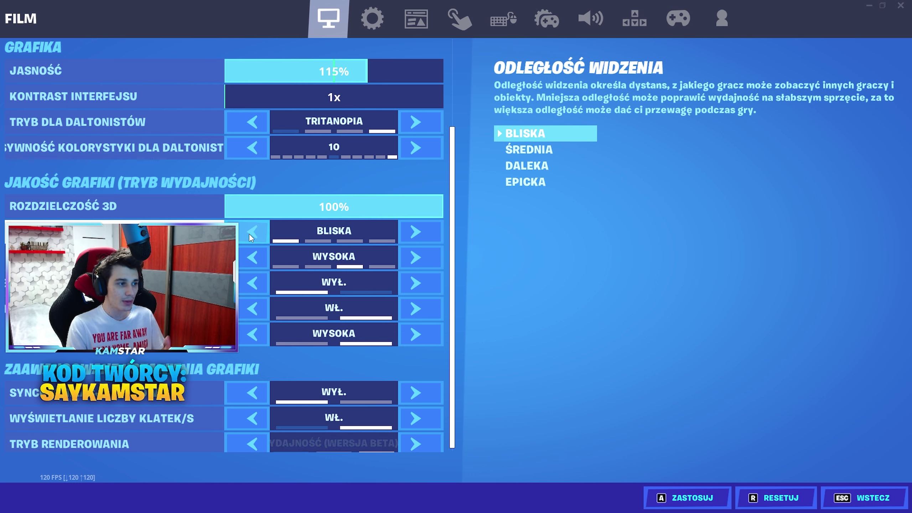
# Raise the view distance (Odległość widzenia) to Epicka and return it to Bliska
pyautogui.click(411, 229)
pyautogui.click(412, 229)
pyautogui.click(412, 229)
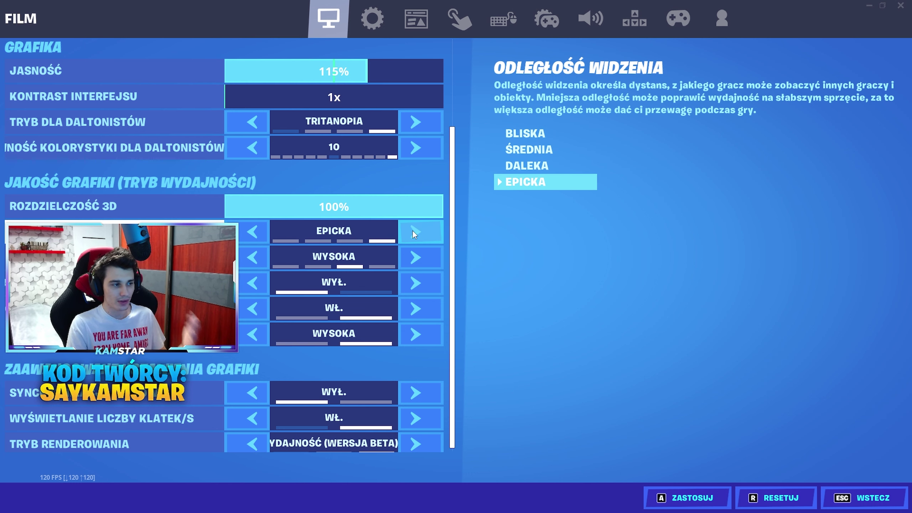
pyautogui.click(239, 240)
pyautogui.click(238, 239)
pyautogui.click(239, 240)
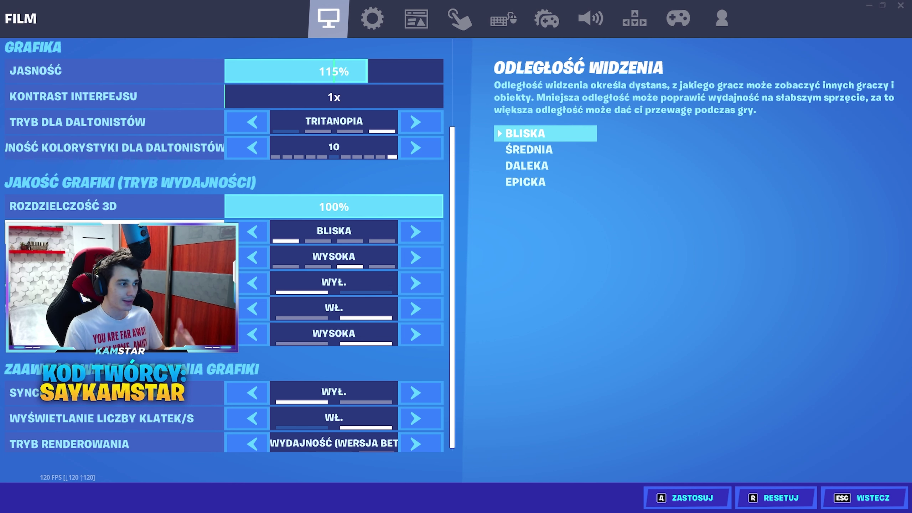
# Lower the texture quality (Jakość tekstur) to Niska and return it to Wysoka
pyautogui.press('Down')
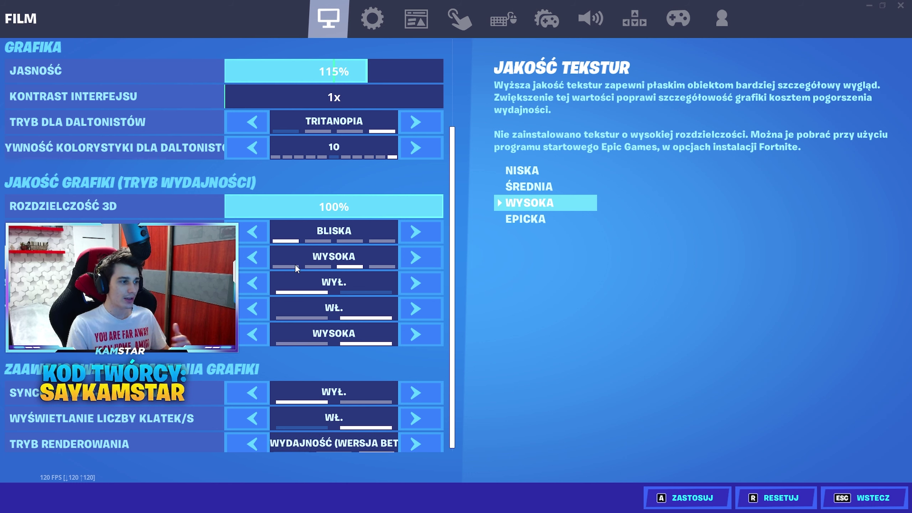
pyautogui.click(253, 259)
pyautogui.click(253, 259)
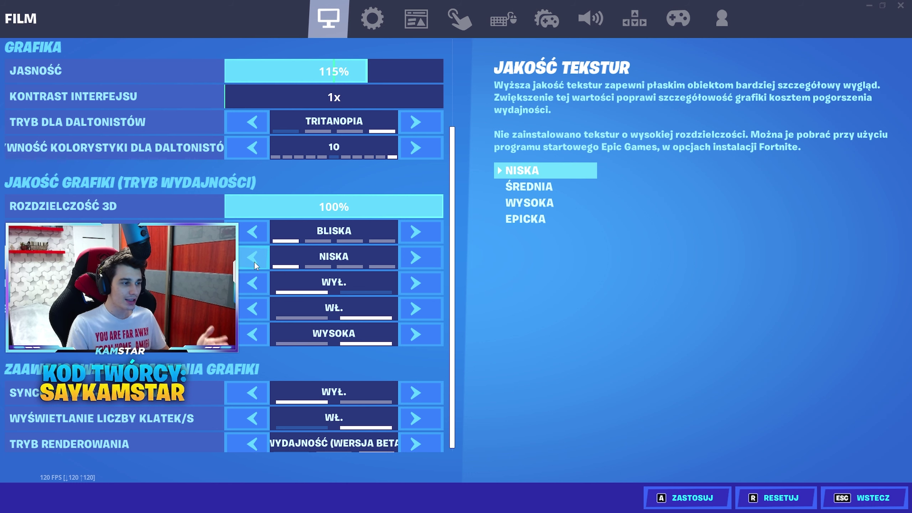
pyautogui.click(410, 255)
pyautogui.click(410, 255)
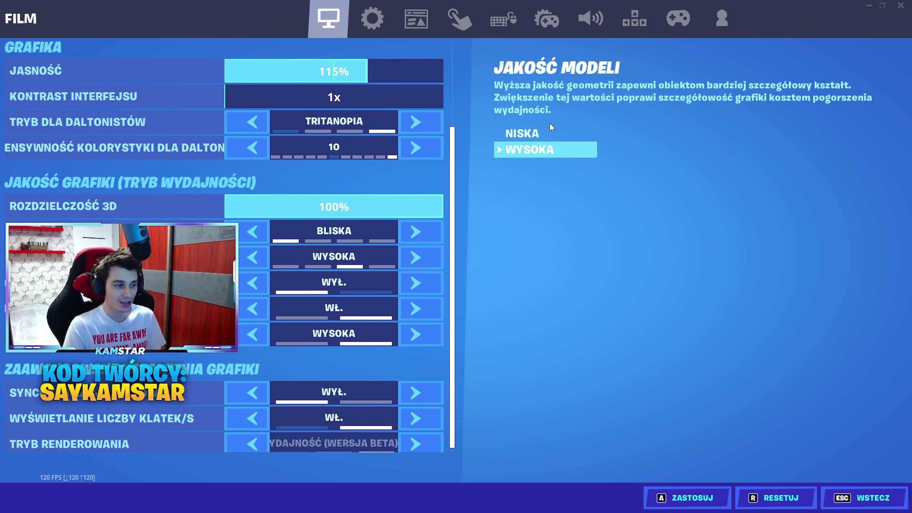
# Set the model quality (Jakość modeli) to Niska
pyautogui.click(252, 333)
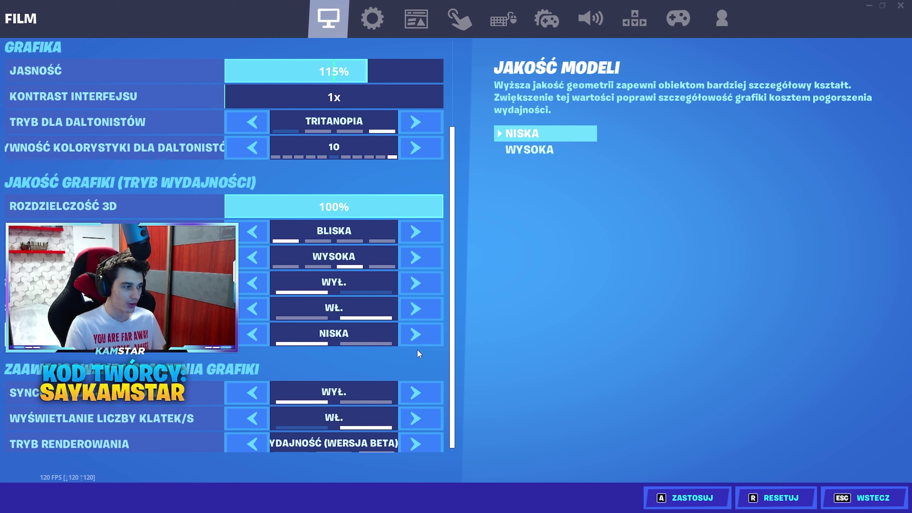
pyautogui.scroll(-1, 243, 346)
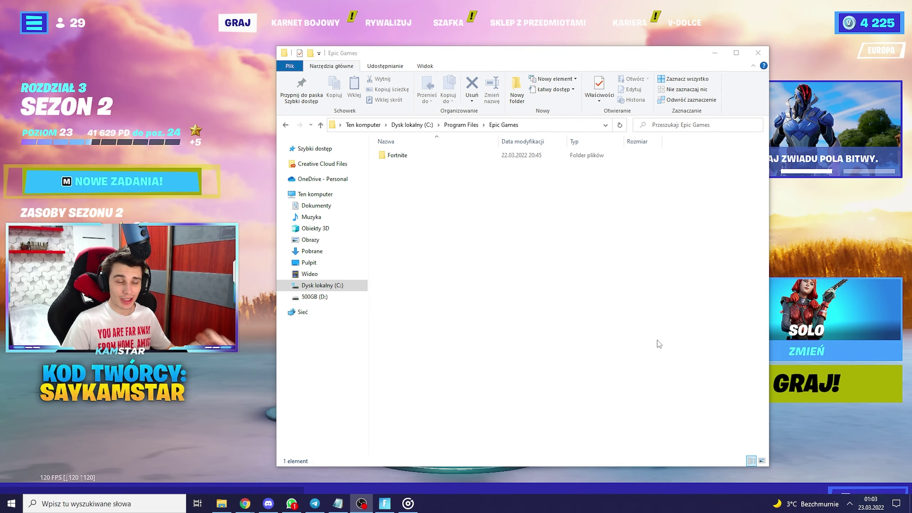
# From the Epic Games folder, open the folder Fortnite\FortniteGame\Binaries\Win64
pyautogui.click(449, 204)
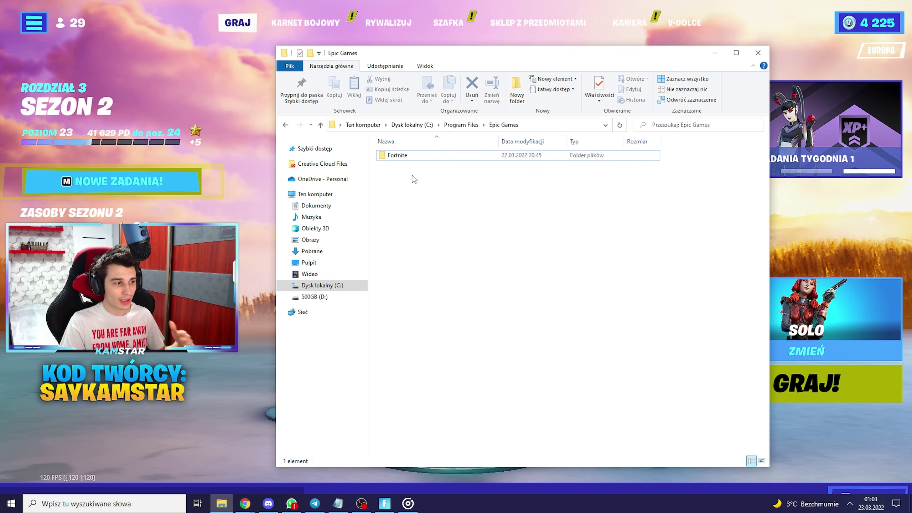
pyautogui.click(404, 287)
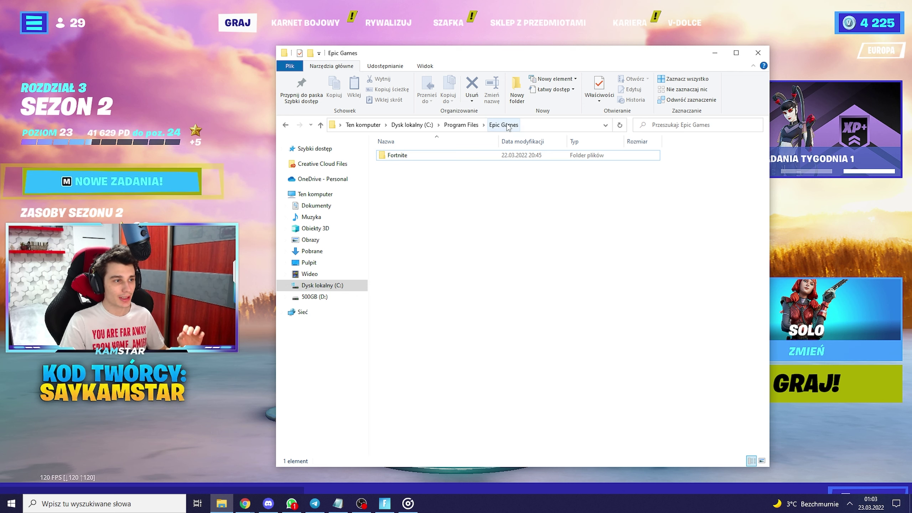
pyautogui.doubleClick(420, 158)
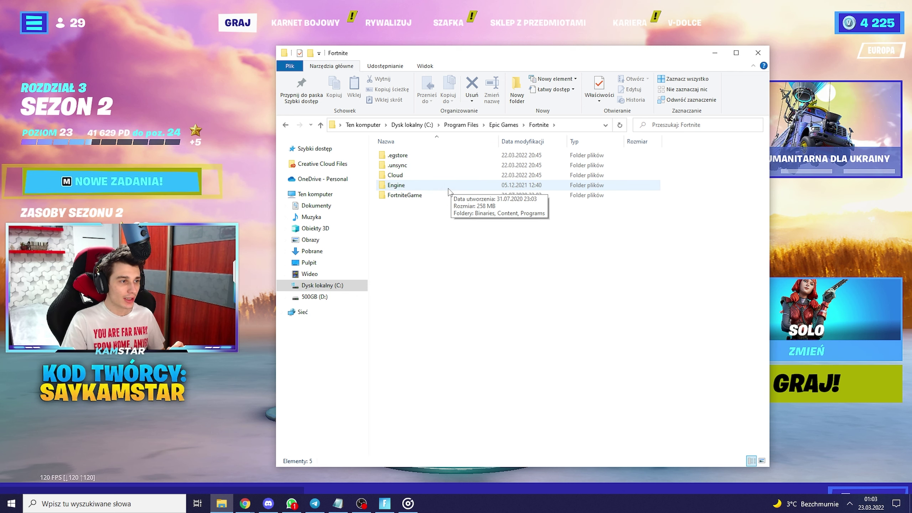
pyautogui.doubleClick(393, 197)
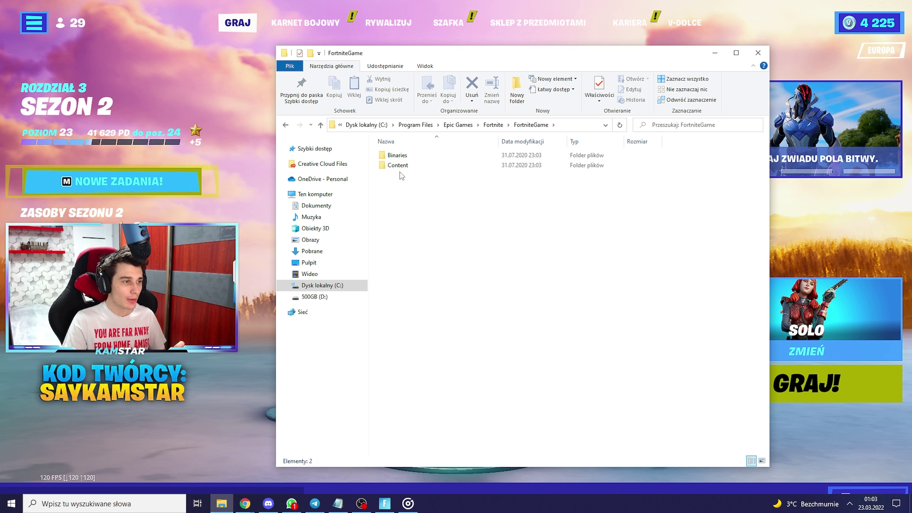
pyautogui.doubleClick(401, 158)
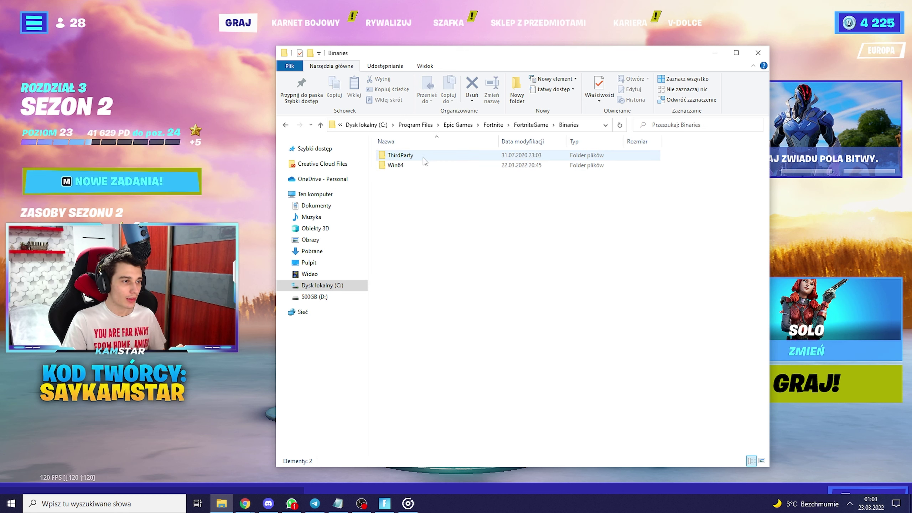
pyautogui.doubleClick(396, 166)
# Open the properties of the FortniteClient-Win64-Shipping application and show its compatibility settings (Zgodność)
pyautogui.scroll(-9, 472, 200)
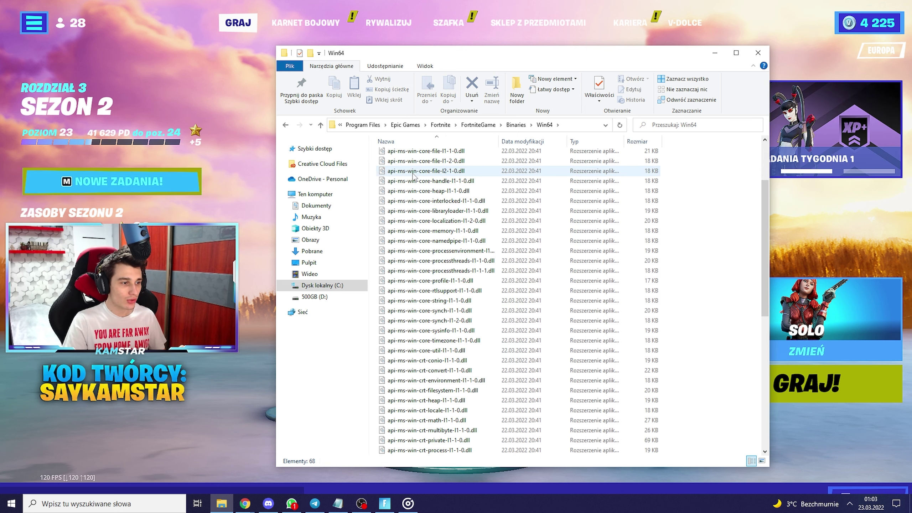
pyautogui.scroll(-1, 427, 215)
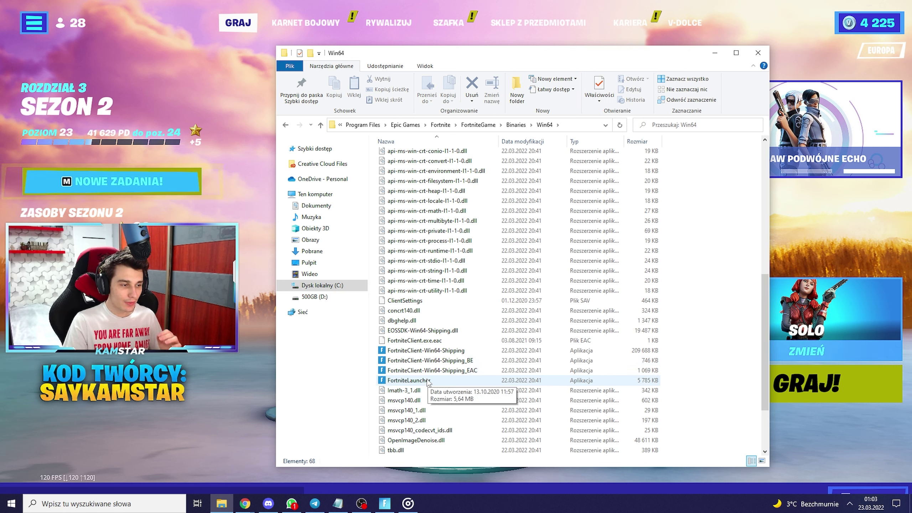
pyautogui.scroll(-1, 455, 380)
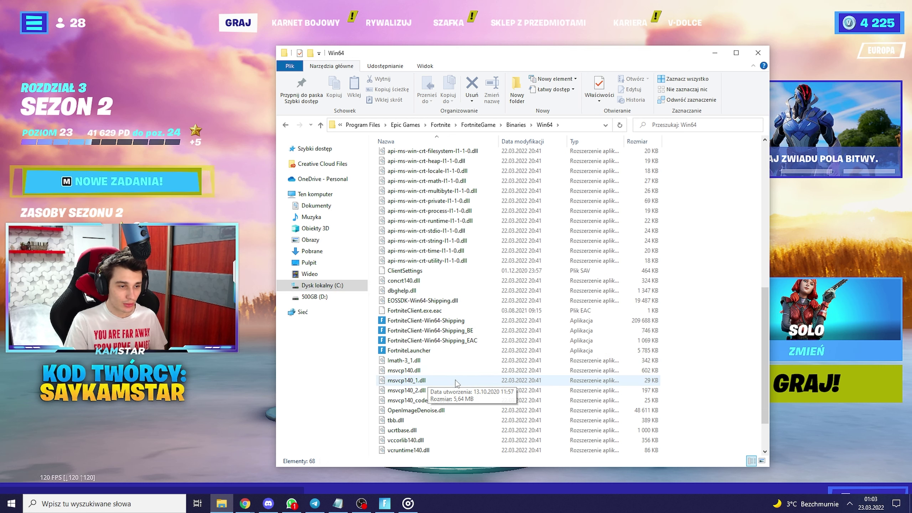
pyautogui.click(430, 321)
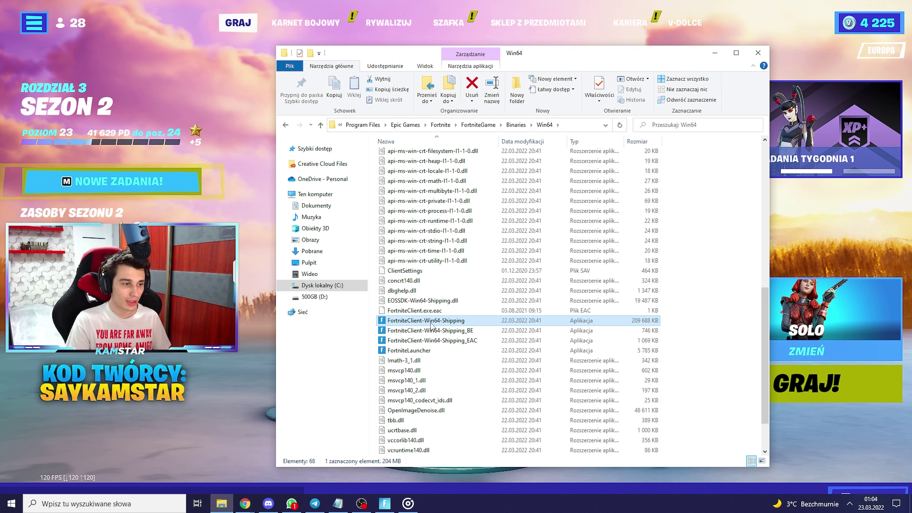
pyautogui.rightClick(431, 324)
pyautogui.click(462, 318)
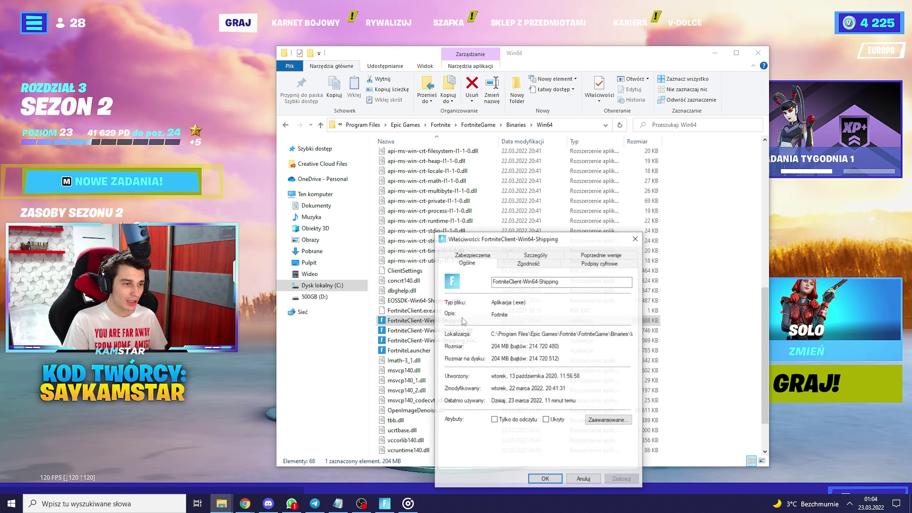
pyautogui.click(528, 265)
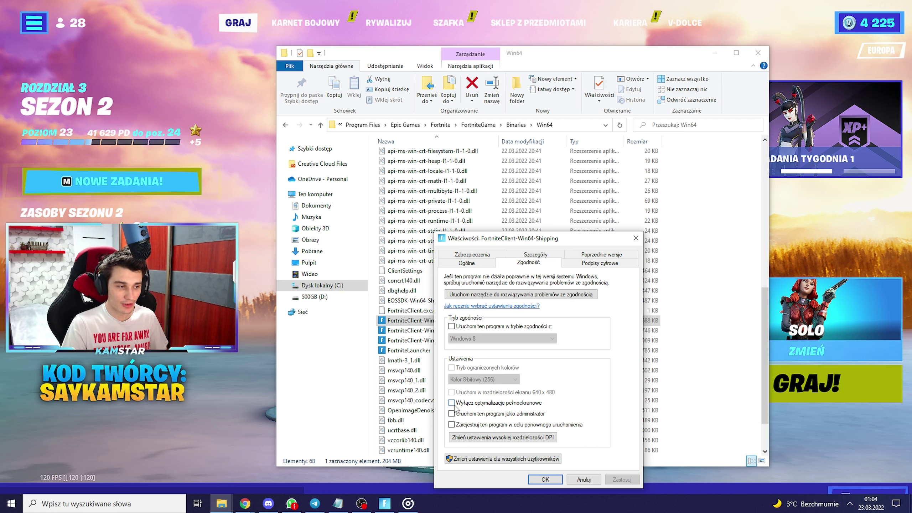
# Disable fullscreen optimisations for FortniteClient-Win64-Shipping and override its high-DPI scaling behaviour with the Aplikacja option
pyautogui.click(451, 403)
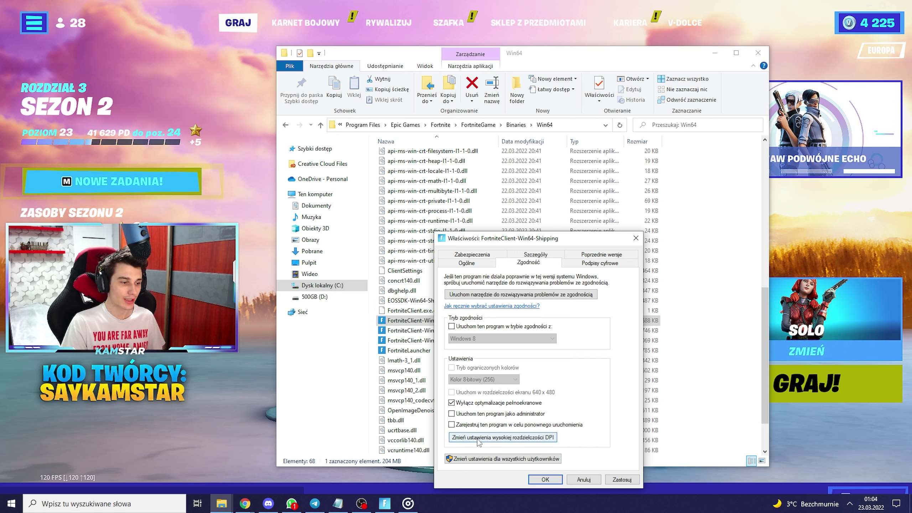
pyautogui.click(534, 442)
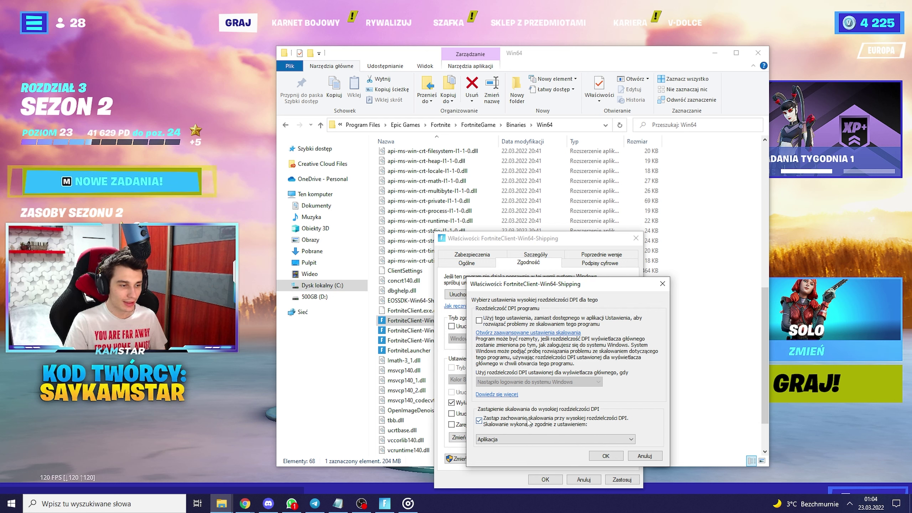
pyautogui.click(484, 441)
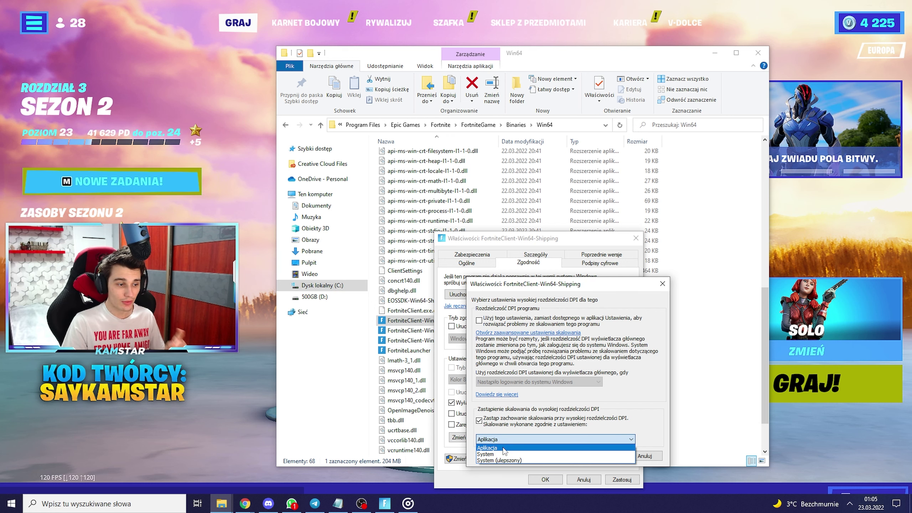
pyautogui.click(505, 449)
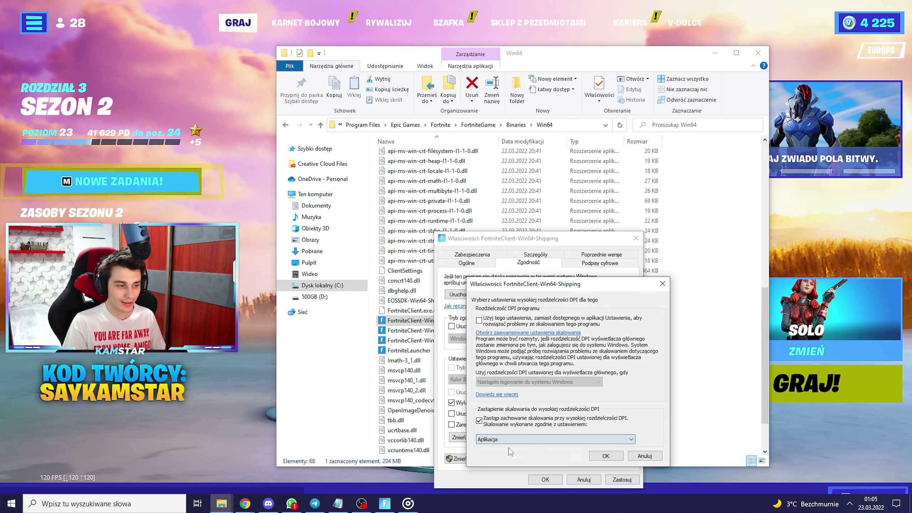
pyautogui.click(615, 458)
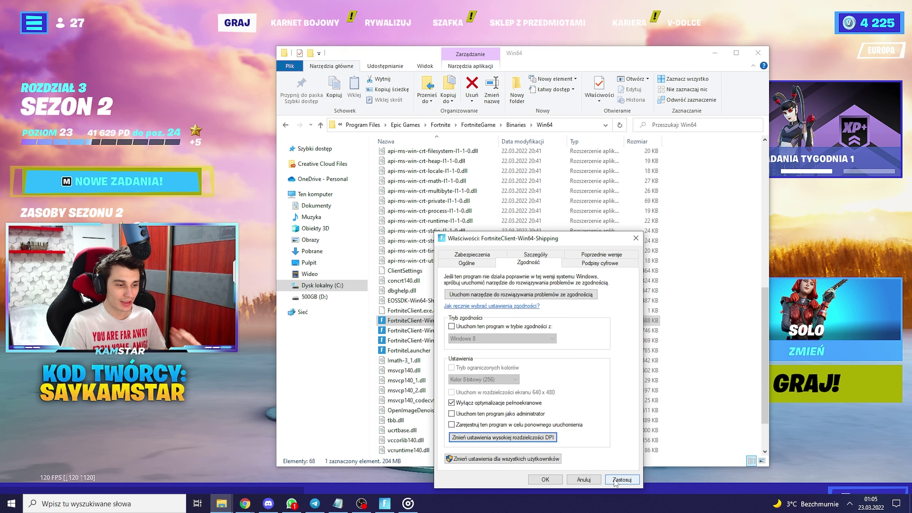
pyautogui.click(583, 479)
# In the compatibility properties of FortniteClient-Win64-Shipping_BE, override the high-DPI scaling behaviour with Aplikacja and confirm
pyautogui.rightClick(469, 330)
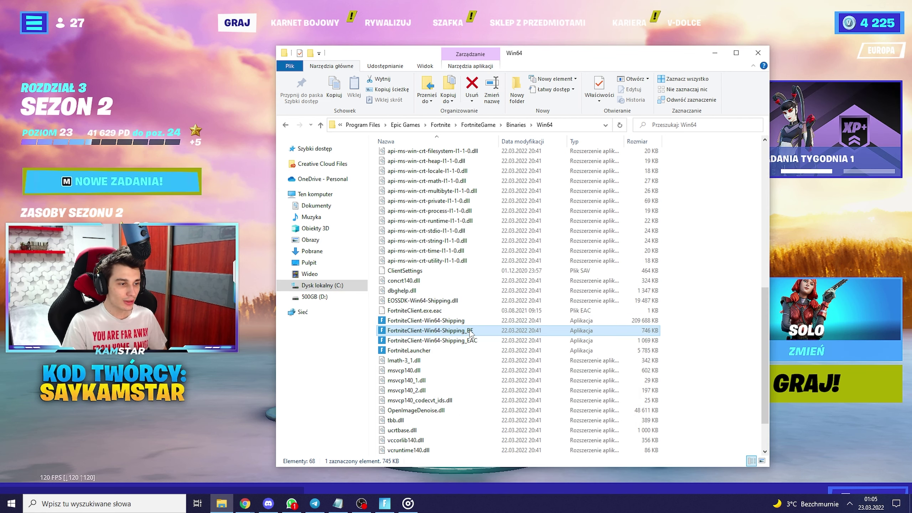
pyautogui.click(494, 322)
pyautogui.click(567, 262)
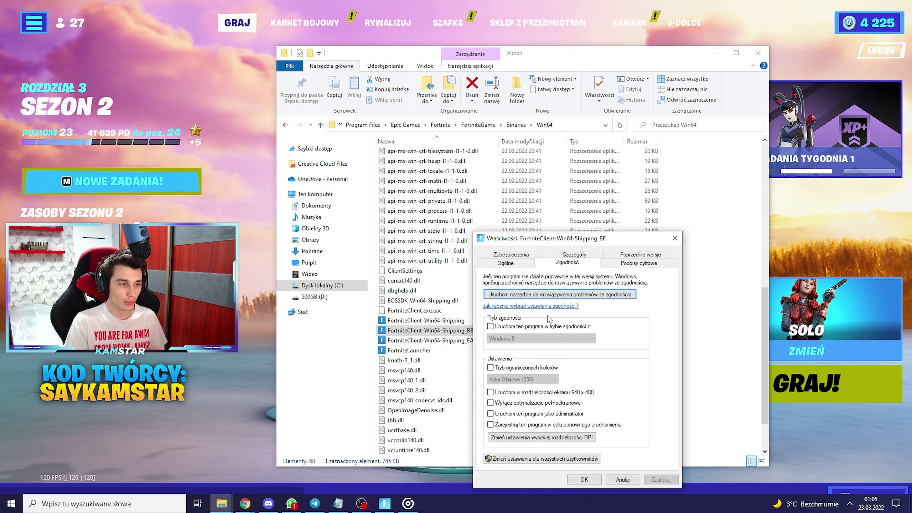
pyautogui.click(536, 437)
pyautogui.click(519, 420)
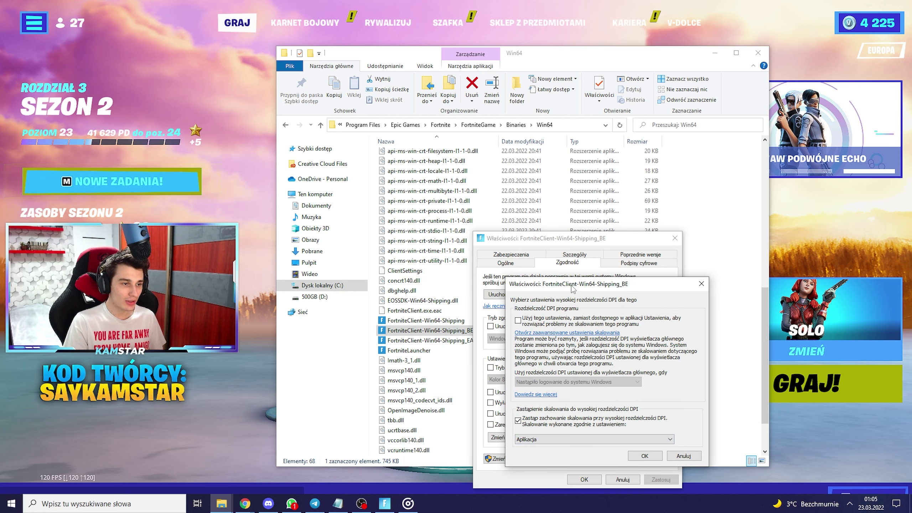
pyautogui.moveTo(573, 287); pyautogui.dragTo(588, 290)
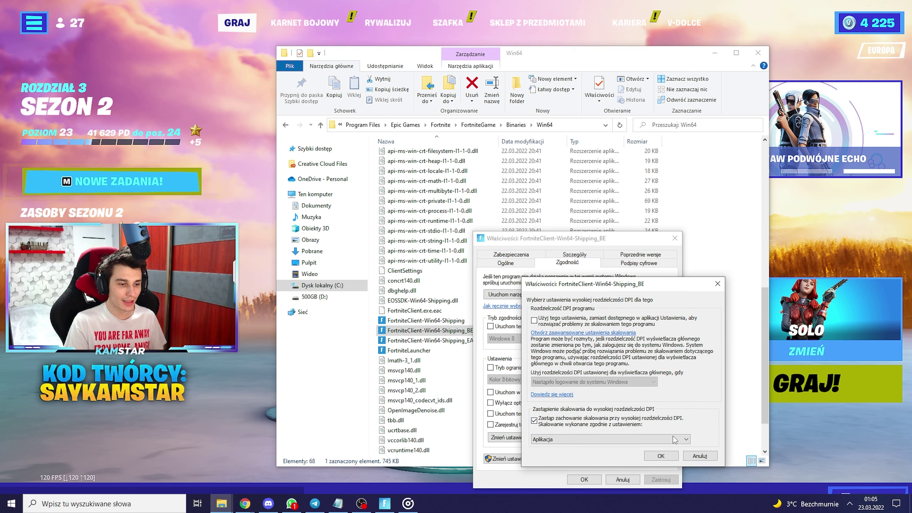
pyautogui.click(660, 456)
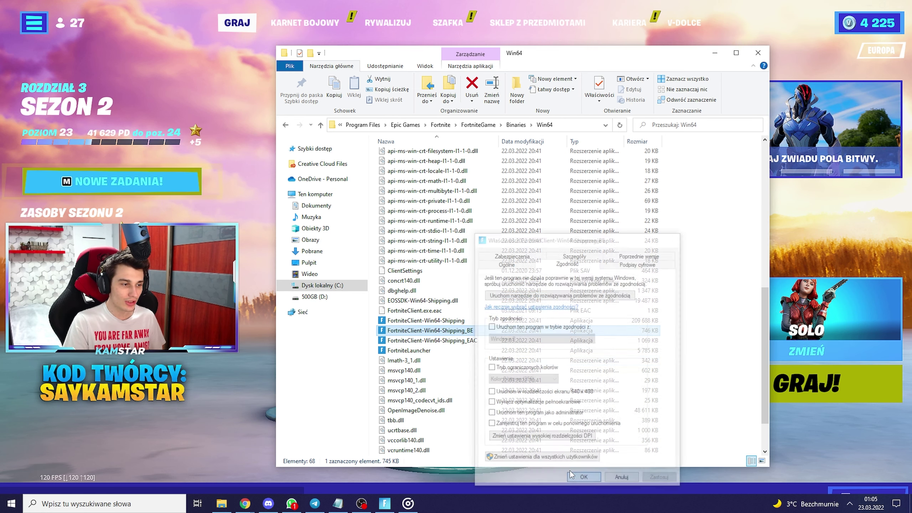
pyautogui.click(584, 479)
# View the high-DPI compatibility settings of FortniteClient-Win64-Shipping_EAC and cancel out of its properties
pyautogui.rightClick(458, 339)
pyautogui.click(498, 331)
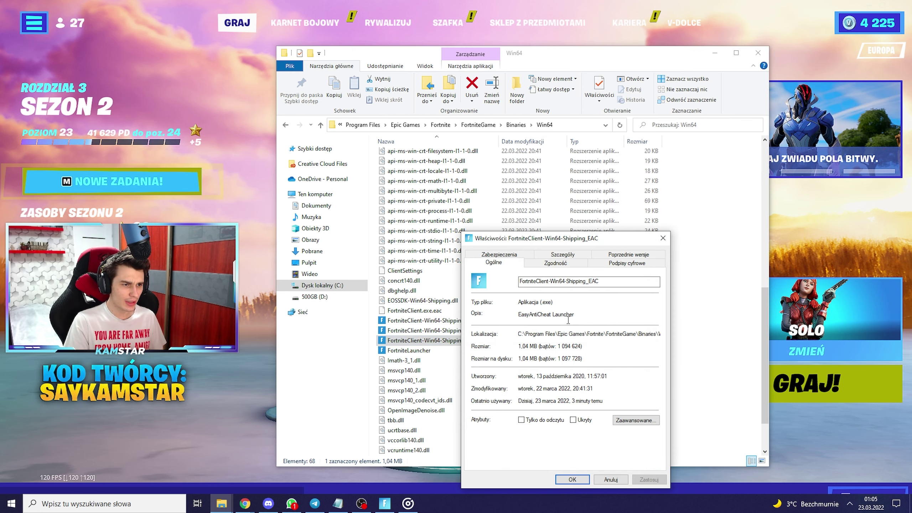
pyautogui.click(571, 266)
pyautogui.click(530, 459)
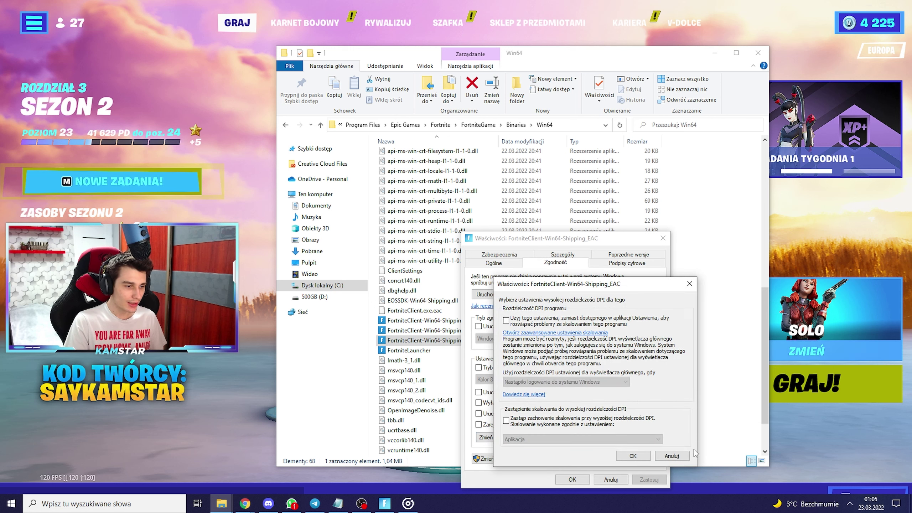
pyautogui.click(671, 457)
pyautogui.click(610, 479)
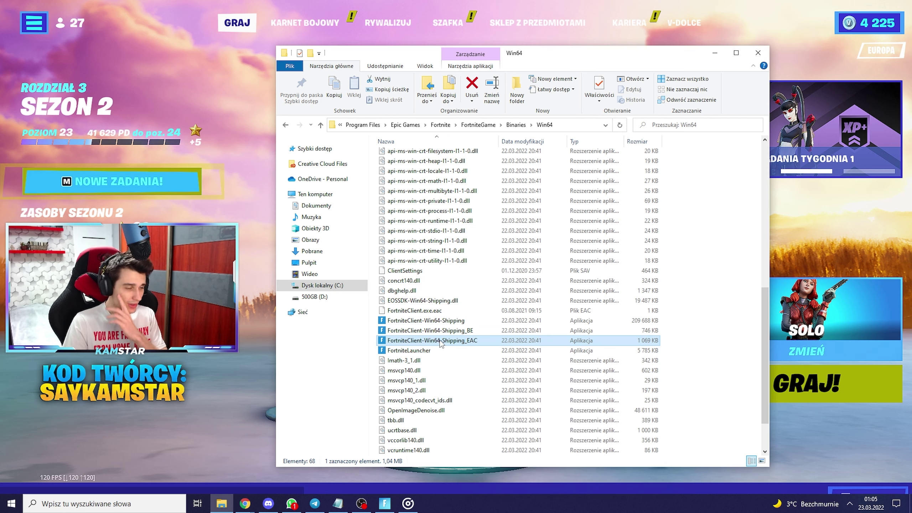
pyautogui.moveTo(481, 316); pyautogui.dragTo(475, 345)
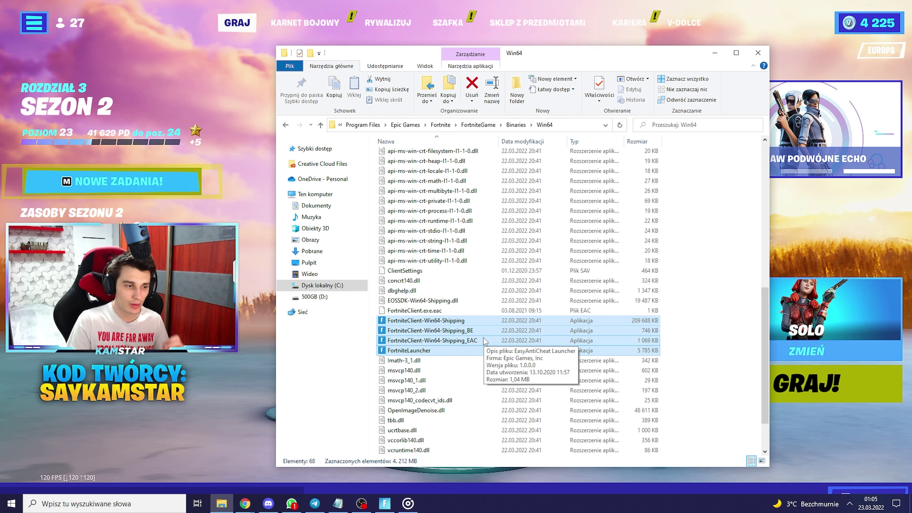
pyautogui.click(440, 349)
pyautogui.click(456, 331)
pyautogui.keyDown('ctrl'); pyautogui.click(453, 320); pyautogui.keyUp('ctrl')
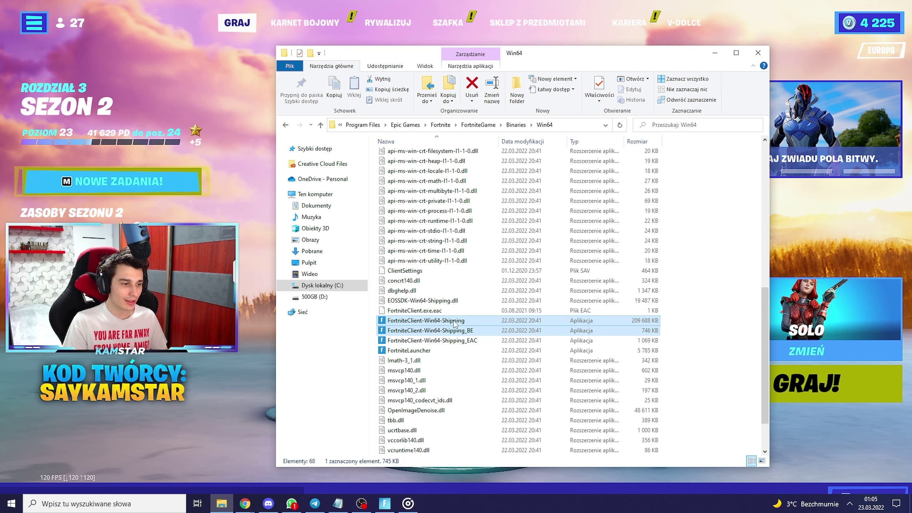
pyautogui.click(449, 341)
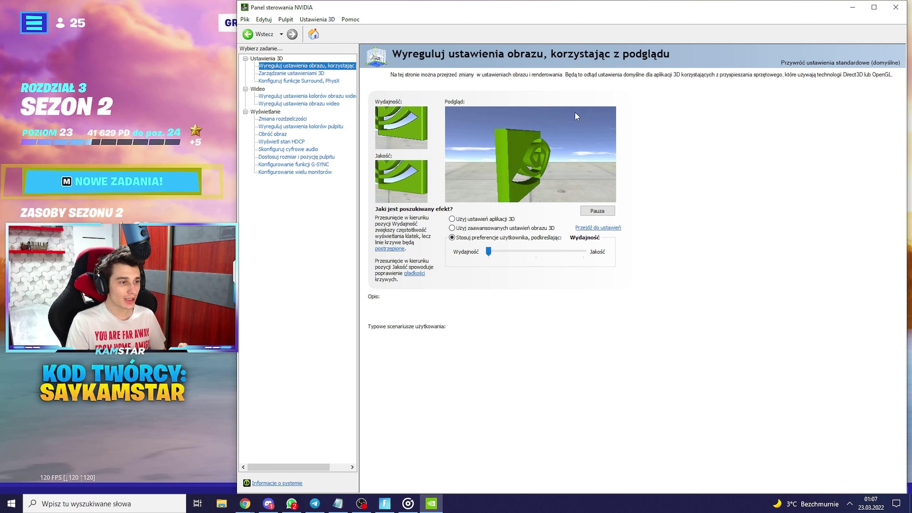
# In the NVIDIA Control Panel, check the image preference between Wydajność and Jakość, and open the 3D settings management page (Zarządzanie ustawieniami 3D)
pyautogui.moveTo(461, 240)
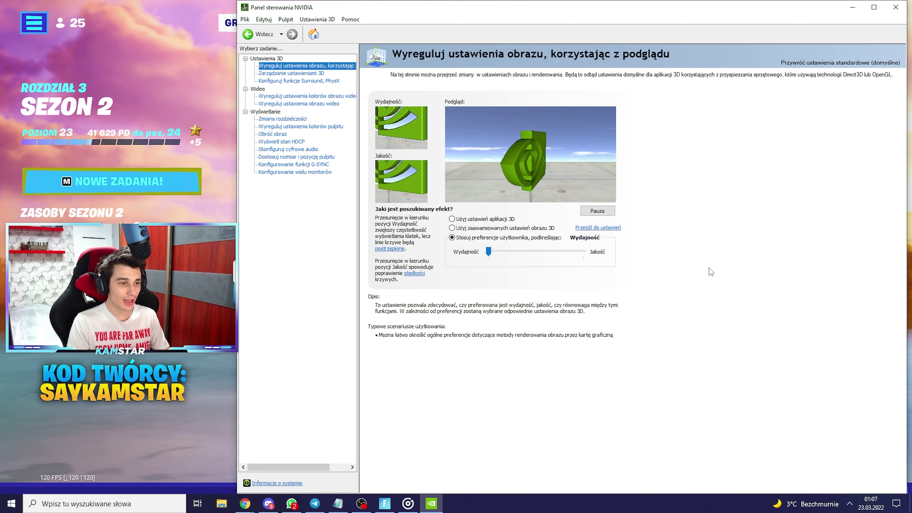
pyautogui.click(478, 256)
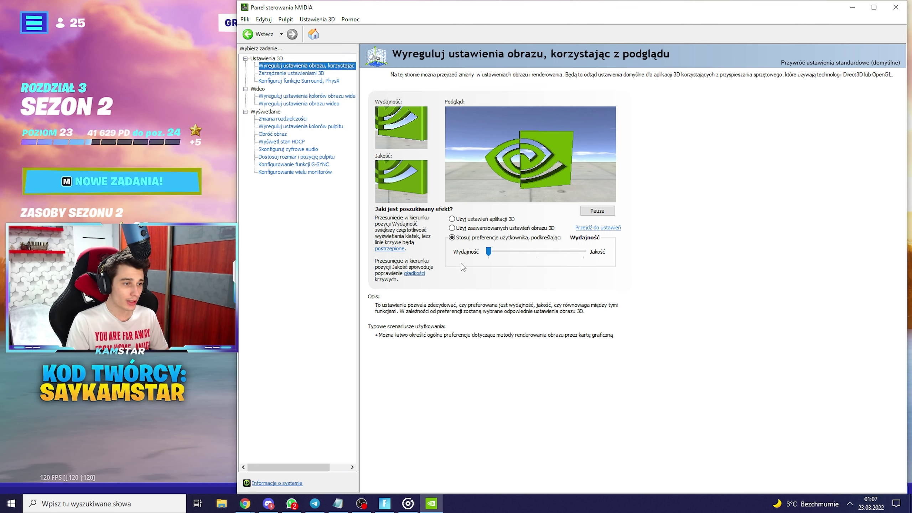
pyautogui.click(305, 74)
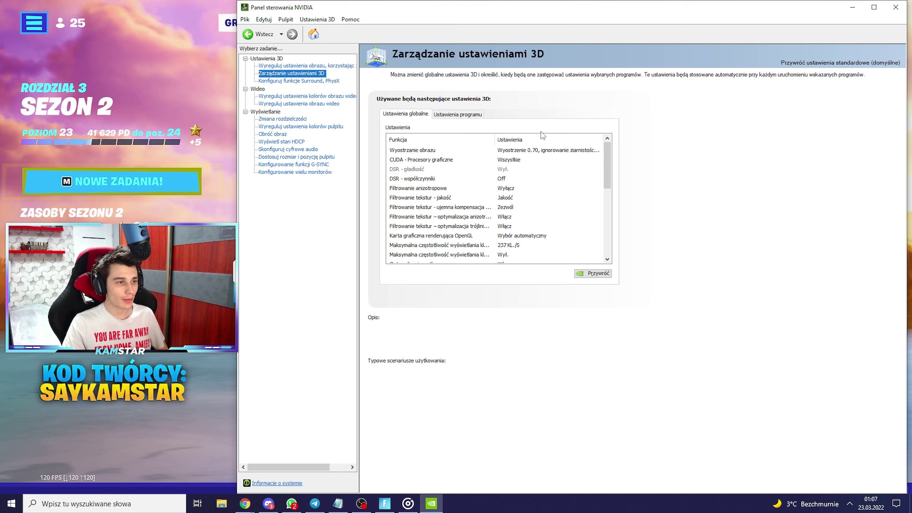
# Examine the global 3D options for image sharpening (Wyostrzanie obrazu) and the CUDA graphics processors (CUDA - Procesory graficzne)
pyautogui.moveTo(607, 163); pyautogui.dragTo(623, 138)
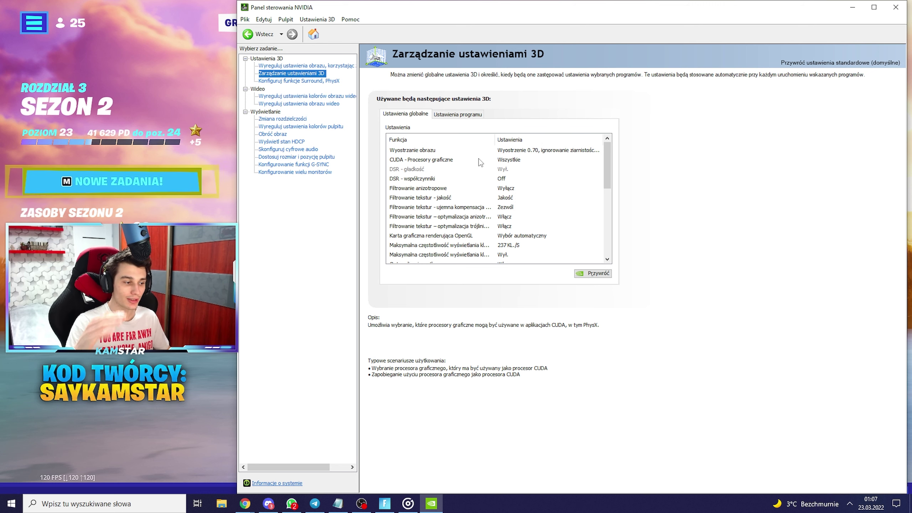
pyautogui.click(559, 153)
pyautogui.click(563, 151)
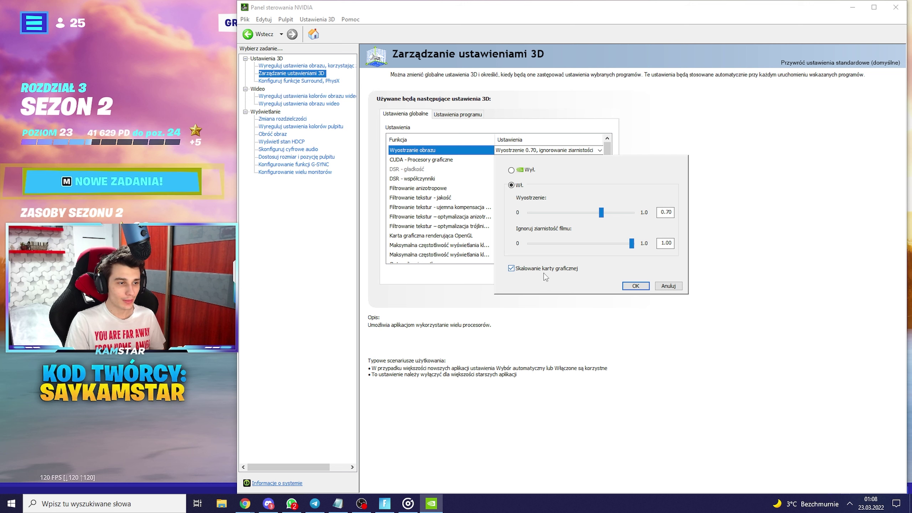
pyautogui.click(679, 286)
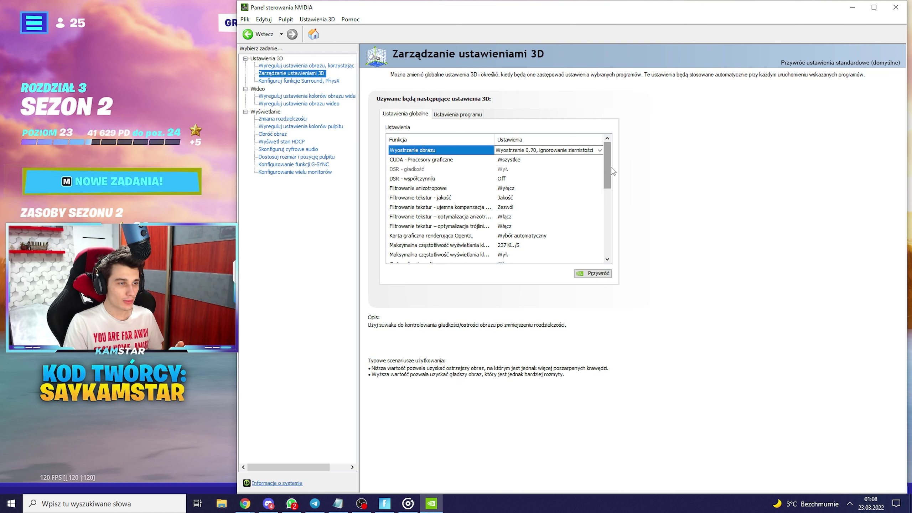
pyautogui.click(602, 162)
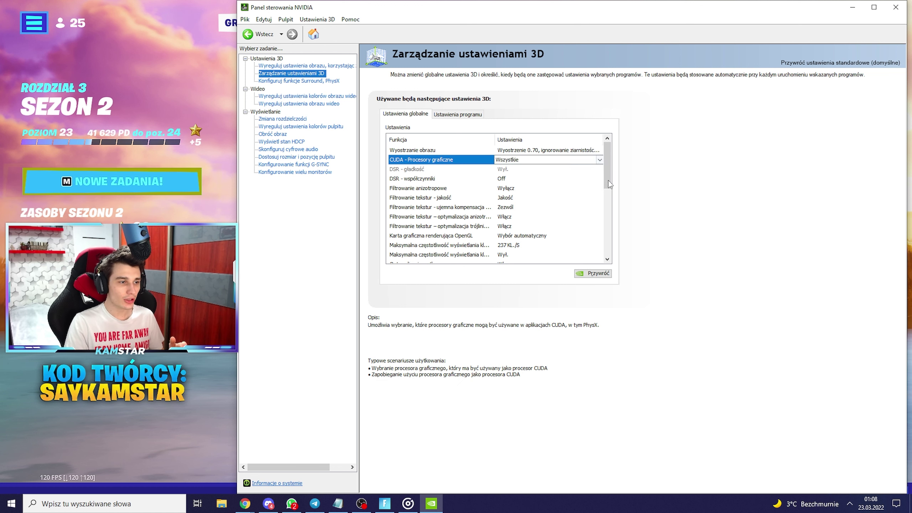
# Set the global threaded optimisation (Optymalizacja wątkowa) to Włącz
pyautogui.scroll(-1, 609, 183)
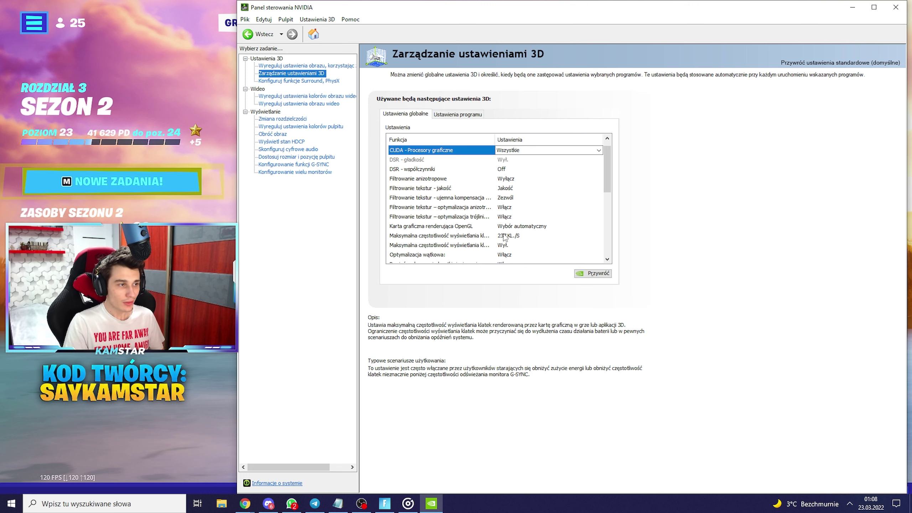
pyautogui.moveTo(607, 189); pyautogui.dragTo(609, 194)
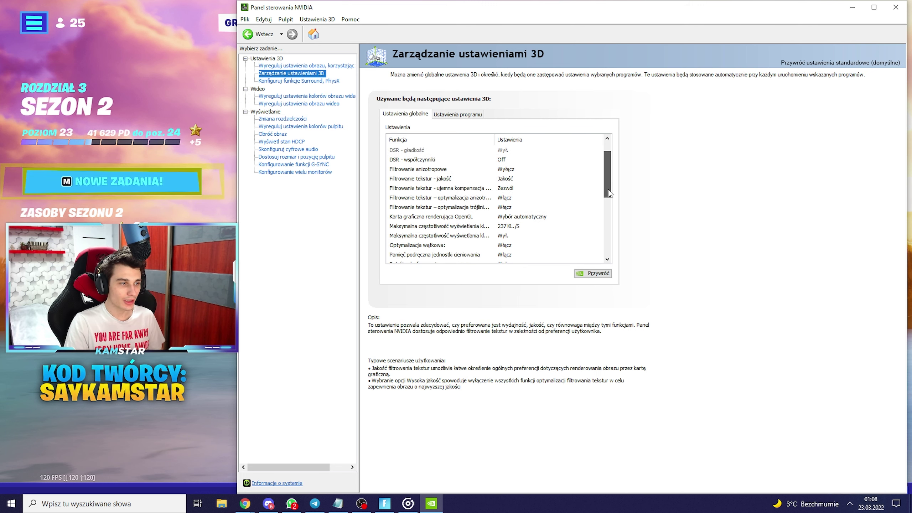
pyautogui.click(445, 248)
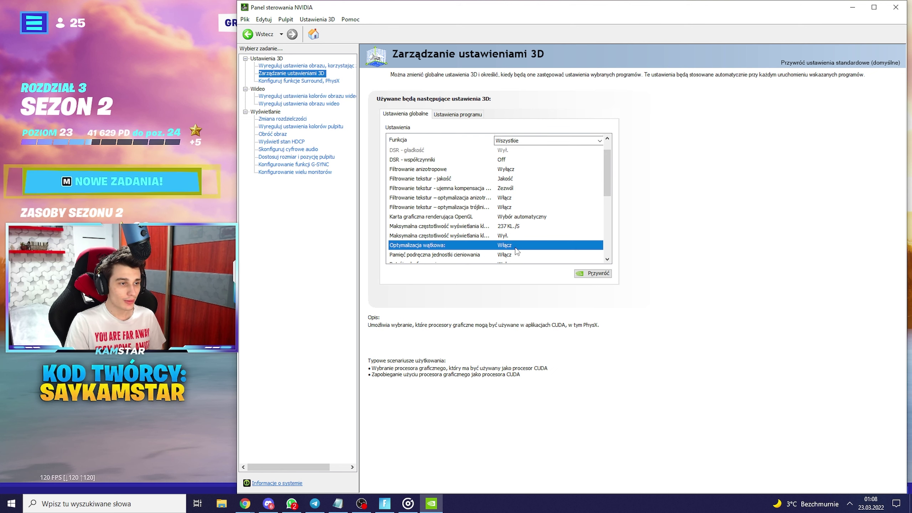
pyautogui.click(518, 247)
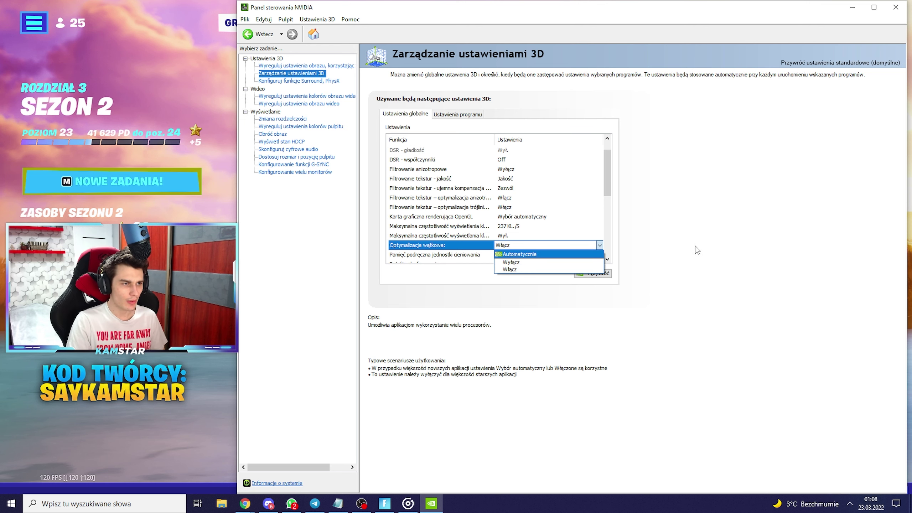
pyautogui.click(509, 269)
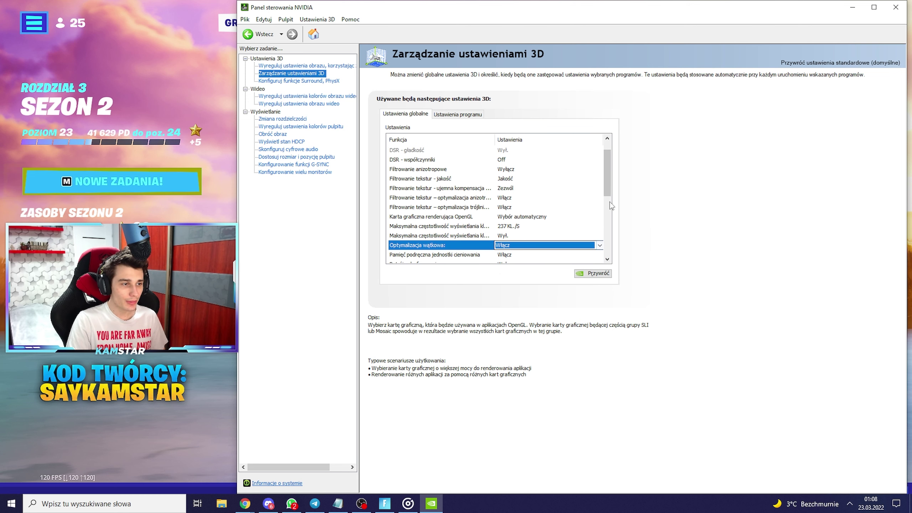
# Examine the available monitor technology options (Technologia monitora) and the preferred refresh rate setting (Preferowana częstotliwość odświeżania)
pyautogui.scroll(-4, 611, 206)
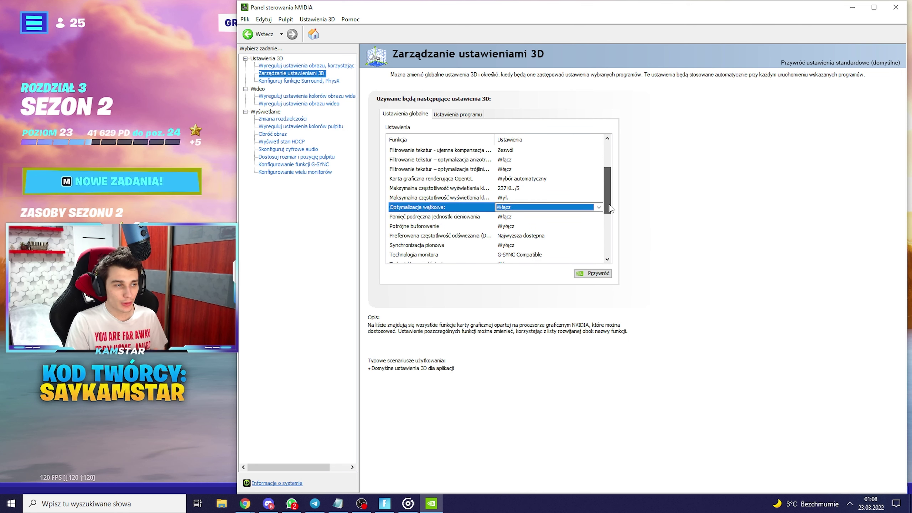
pyautogui.moveTo(610, 208); pyautogui.dragTo(610, 221)
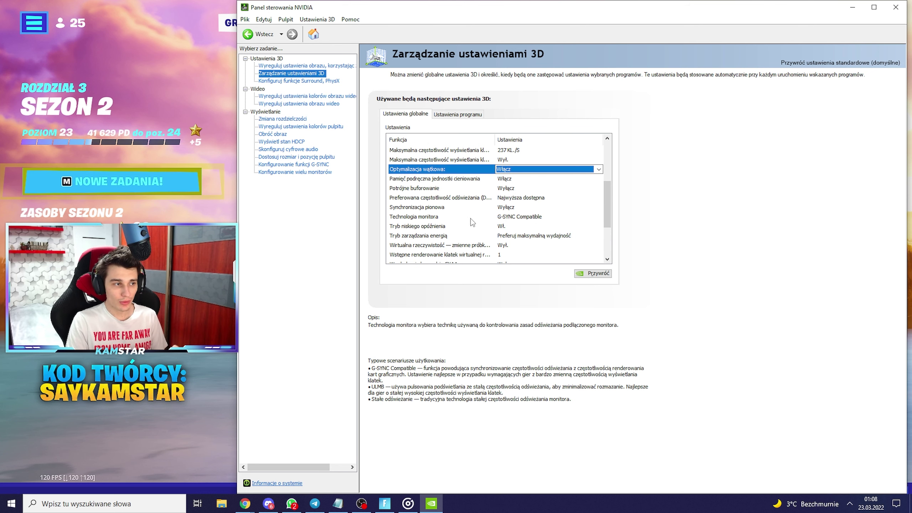
pyautogui.click(531, 217)
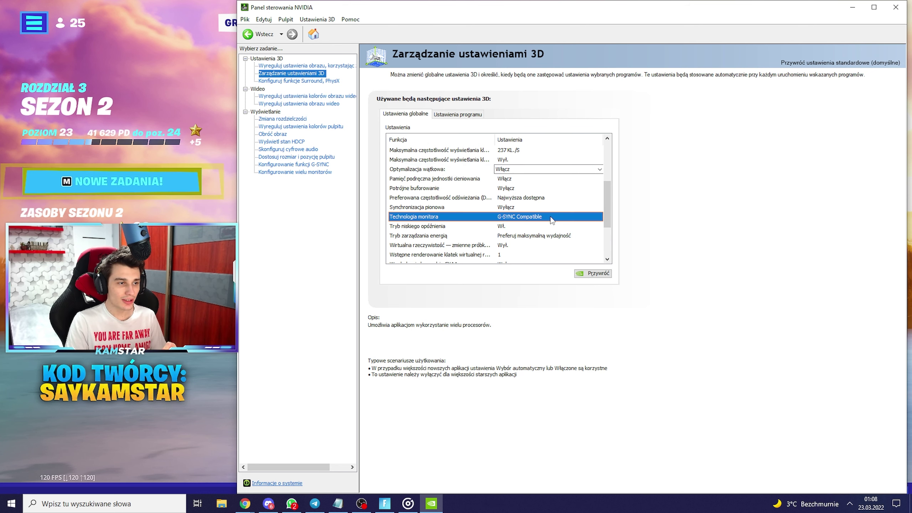
pyautogui.click(550, 217)
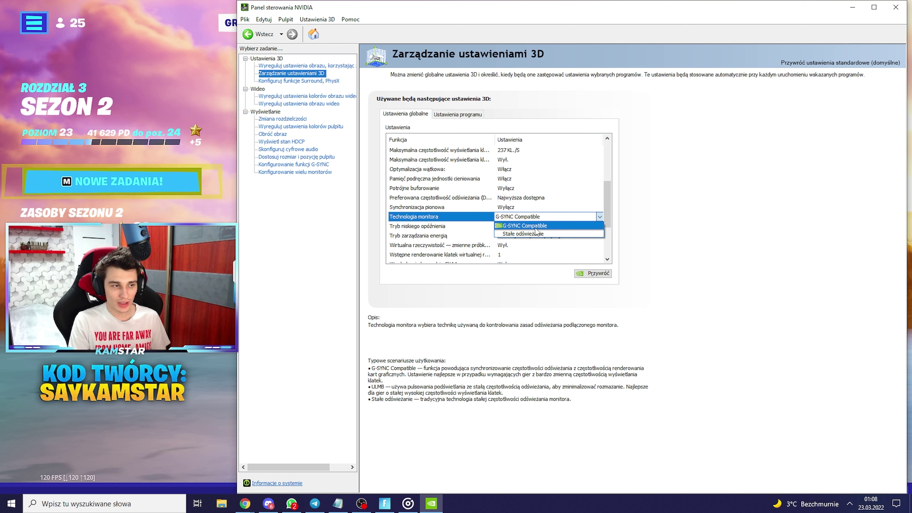
pyautogui.click(641, 220)
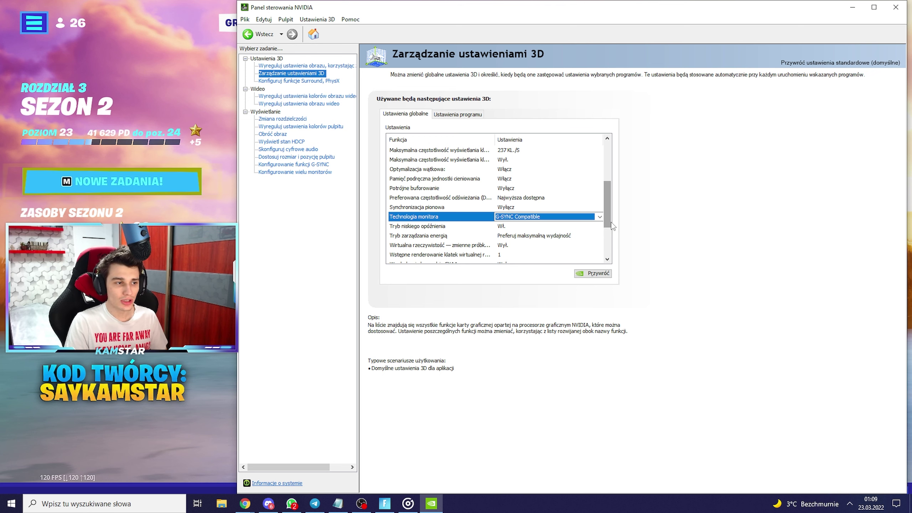
pyautogui.moveTo(578, 201)
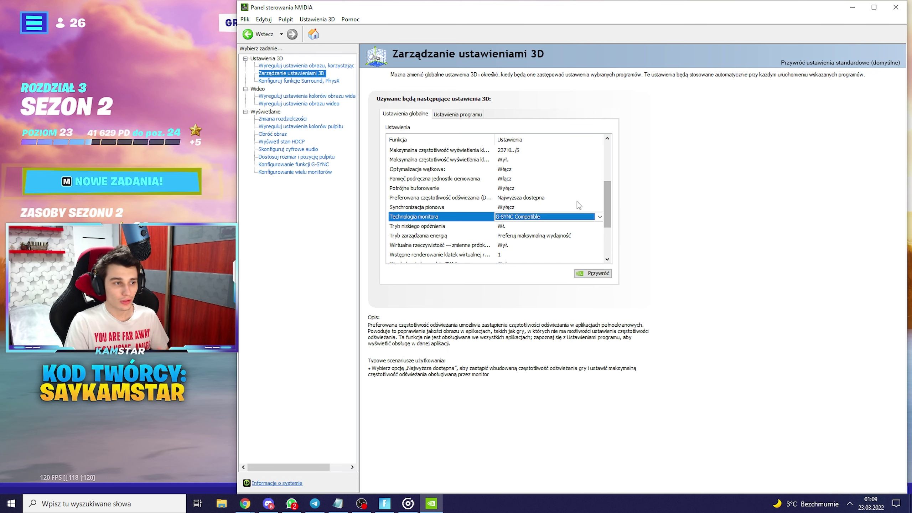
pyautogui.click(596, 197)
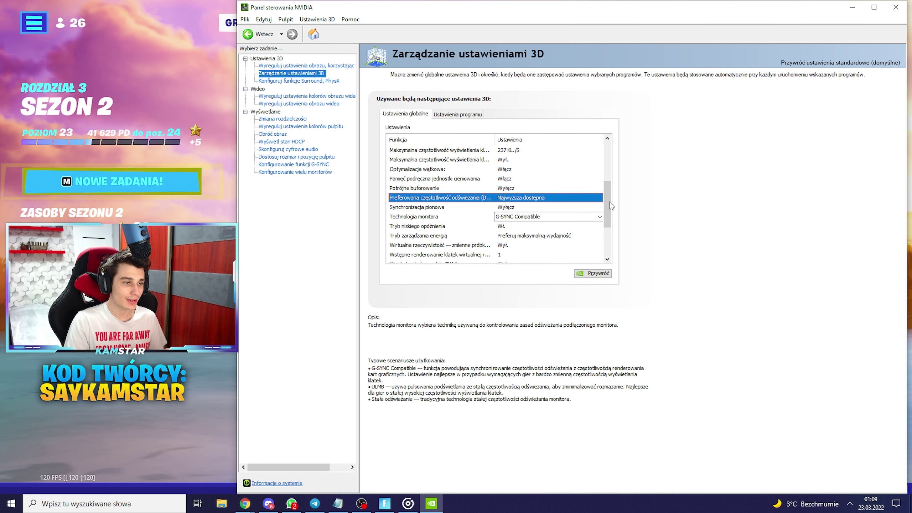
# Set the global preferred refresh rate (Preferowana częstotliwość odświeżania) to Najwyższa dostępna
pyautogui.click(599, 197)
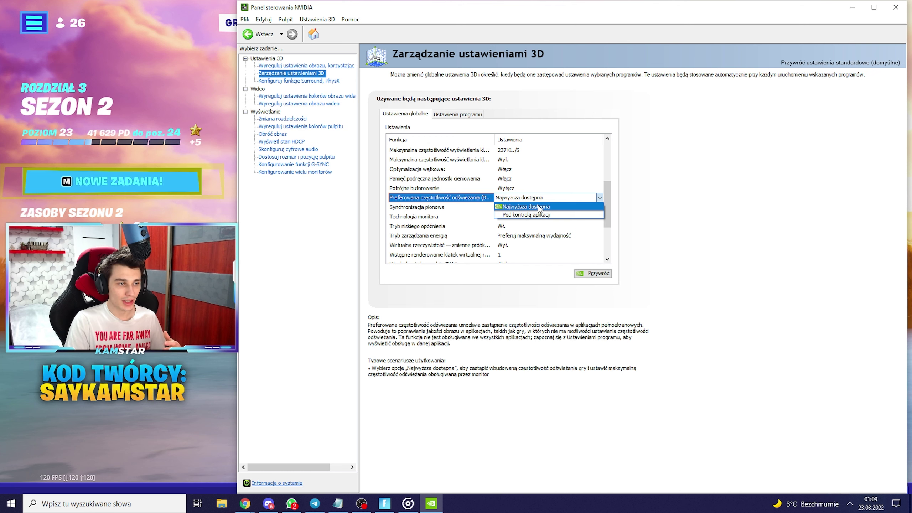
pyautogui.click(580, 207)
# Examine the global options for low latency mode (Tryb niskiego opóźnienia) and power management mode (Tryb zarządzania energią)
pyautogui.moveTo(610, 203); pyautogui.dragTo(599, 232)
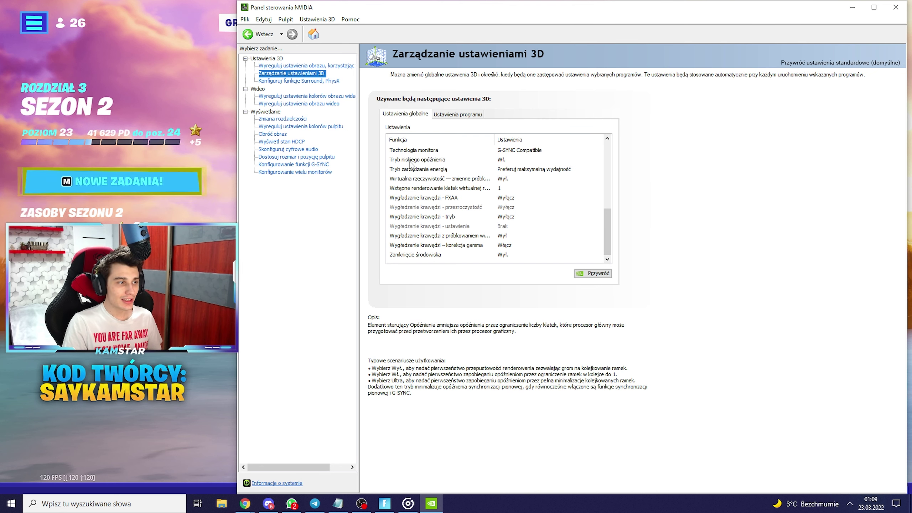
pyautogui.click(485, 161)
pyautogui.click(543, 161)
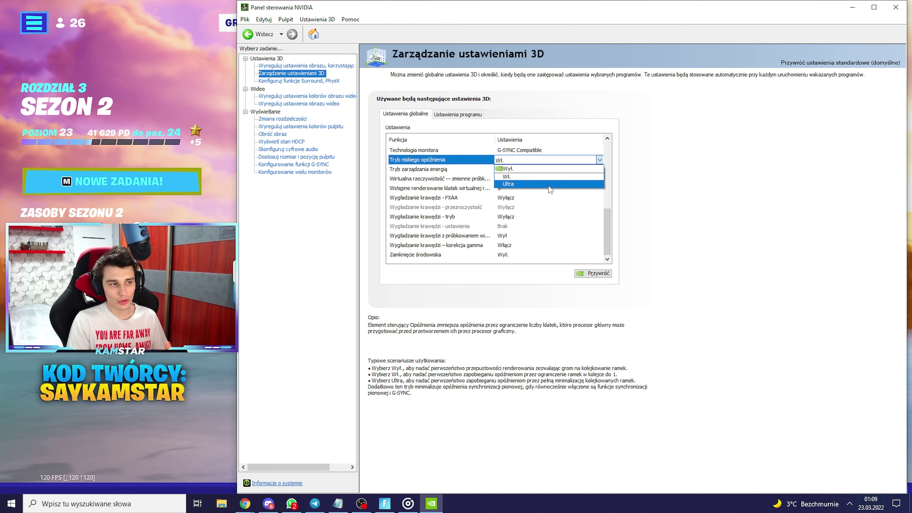
pyautogui.click(668, 162)
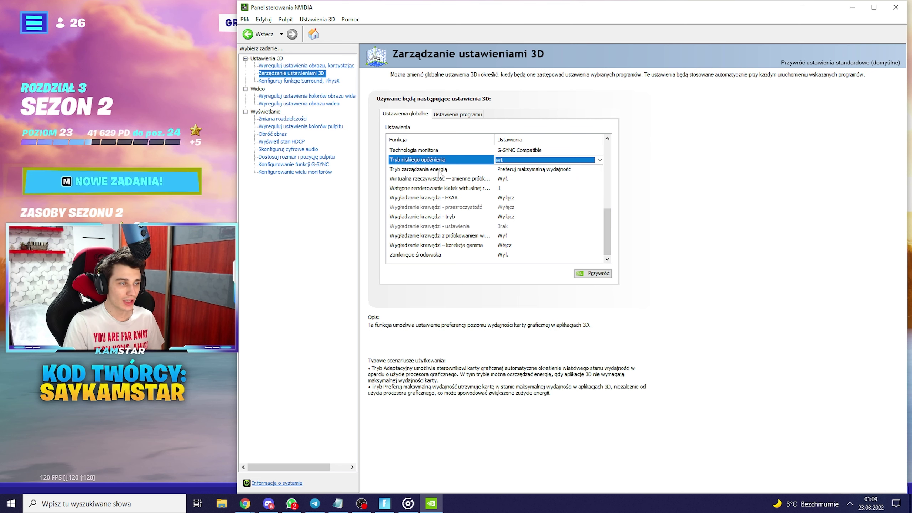
pyautogui.click(512, 171)
pyautogui.click(512, 170)
pyautogui.click(702, 163)
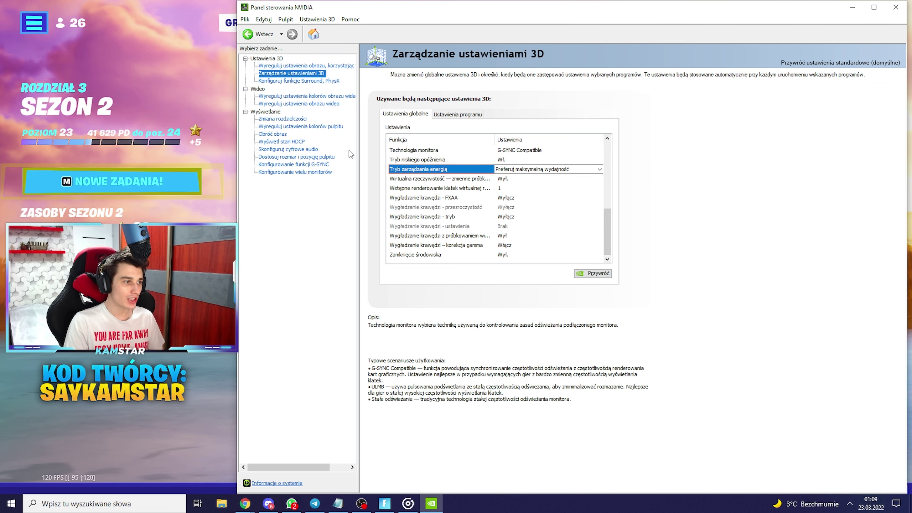
# Review the G-SYNC configuration, video colour, video image and desktop colour settings, including digital vibrance (Cyfrowa poświata)
pyautogui.click(274, 165)
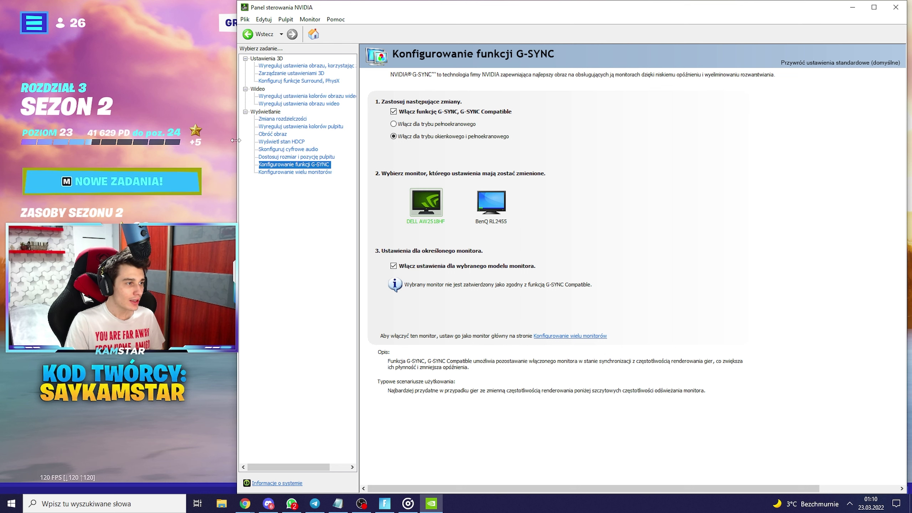
pyautogui.click(301, 99)
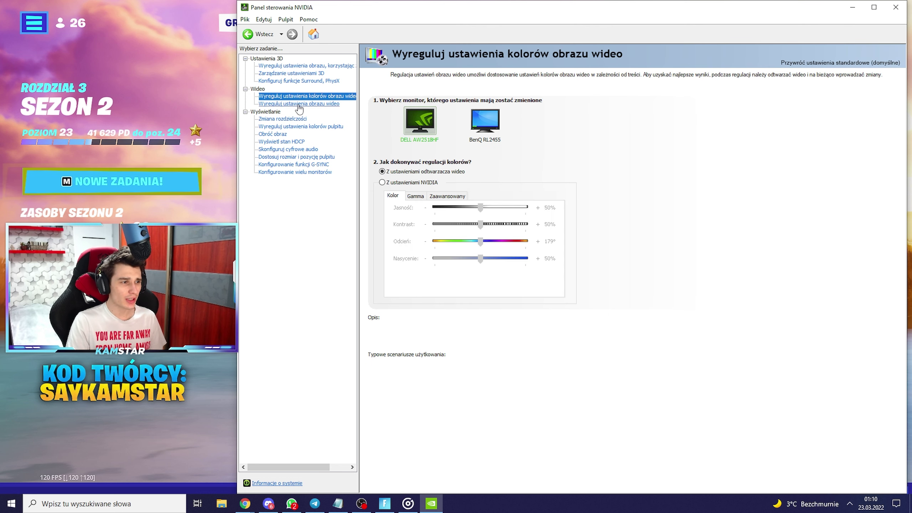
pyautogui.click(299, 104)
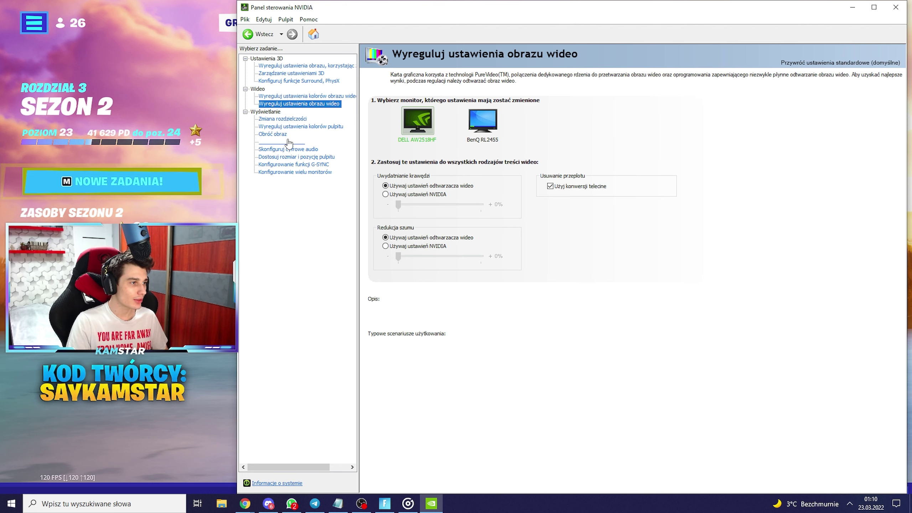
pyautogui.click(292, 127)
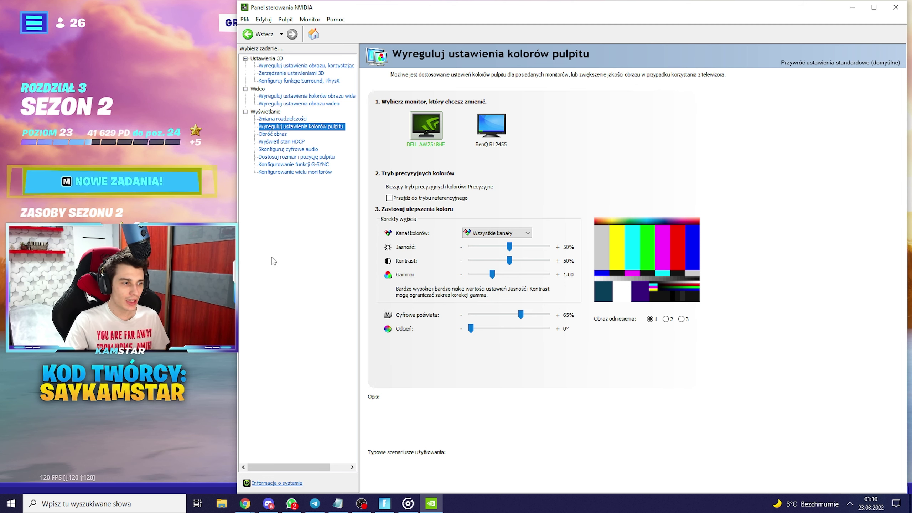
pyautogui.moveTo(401, 320)
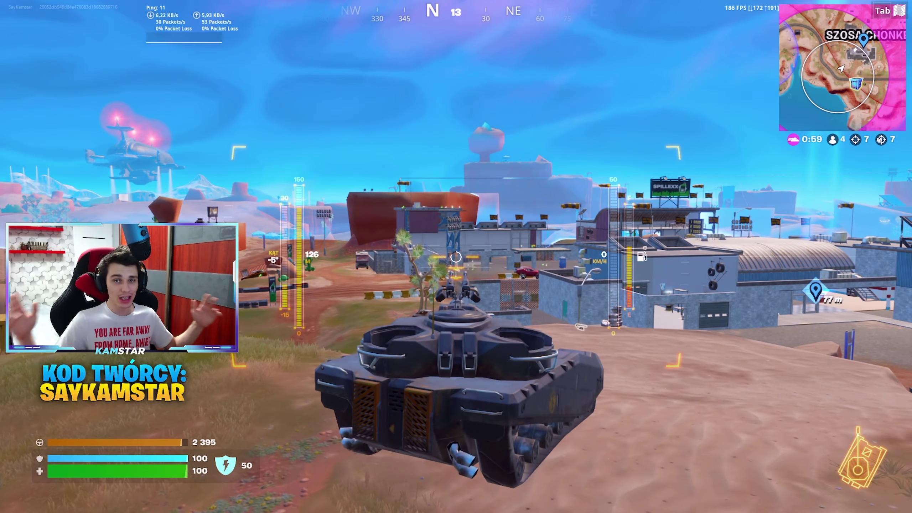
pyautogui.press('w')
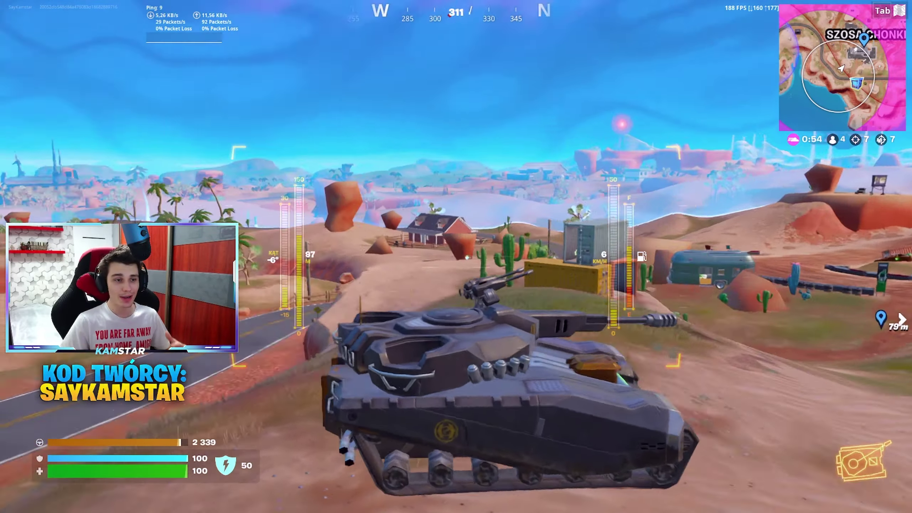
pyautogui.rightClick(456, 257)
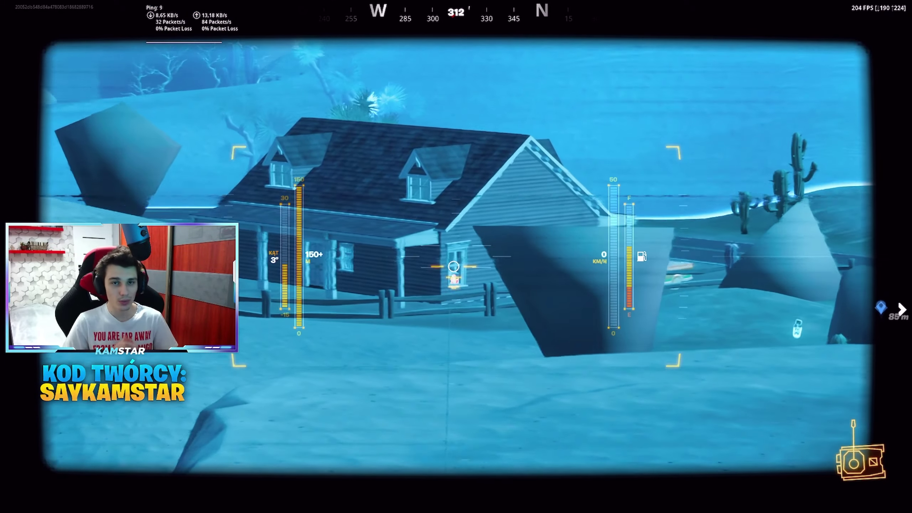
pyautogui.click(441, 267)
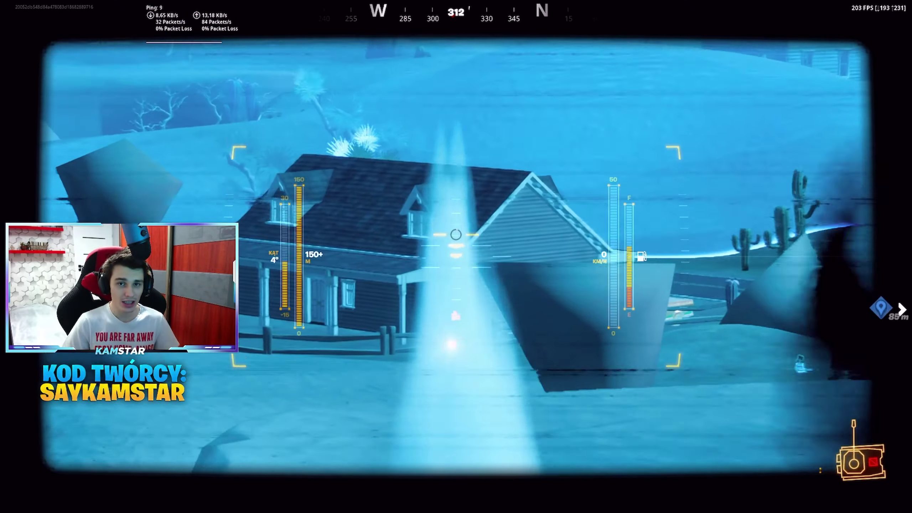
pyautogui.press('w')
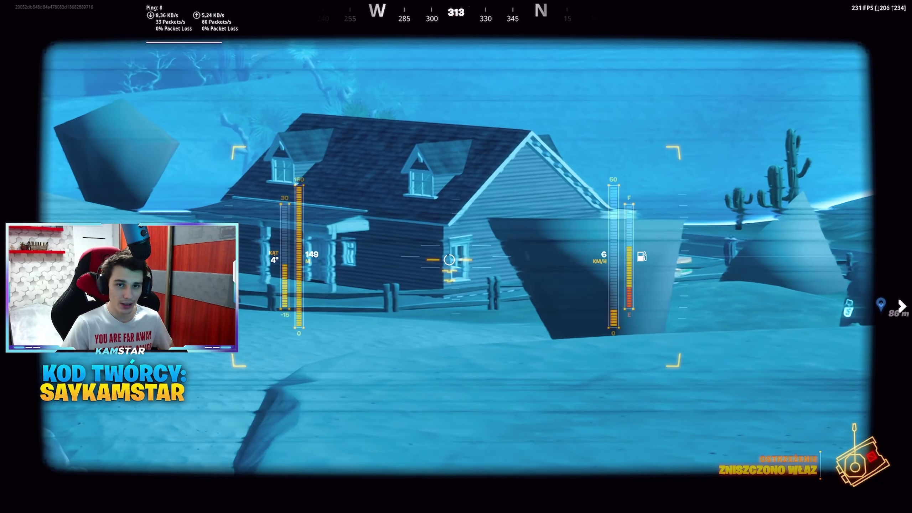
pyautogui.click(452, 255)
pyautogui.rightClick(452, 256)
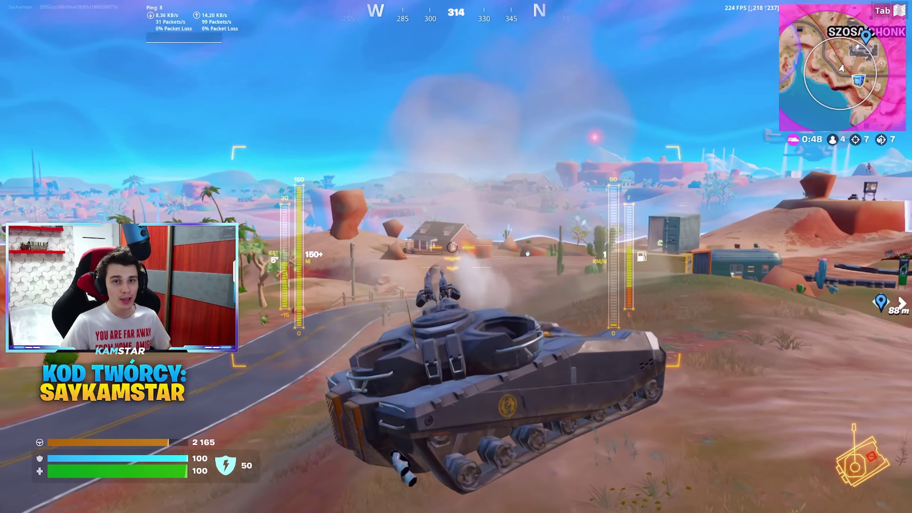
pyautogui.press('w')
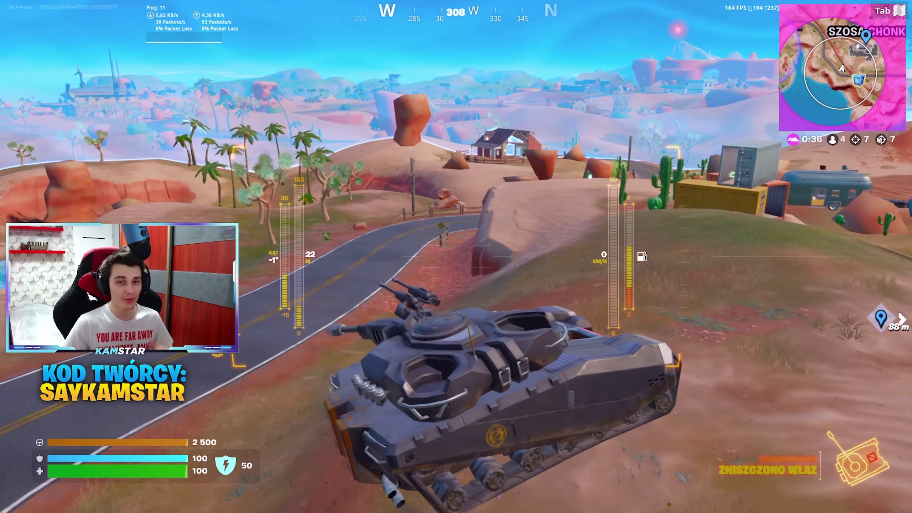
pyautogui.press('e')
pyautogui.press('3')
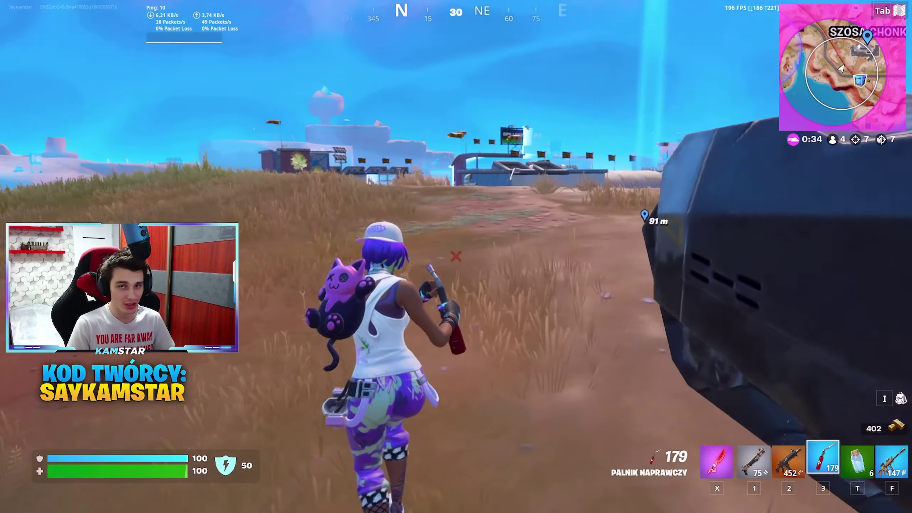
pyautogui.moveTo(456, 256); pyautogui.dragTo(456, 256)
pyautogui.press('e')
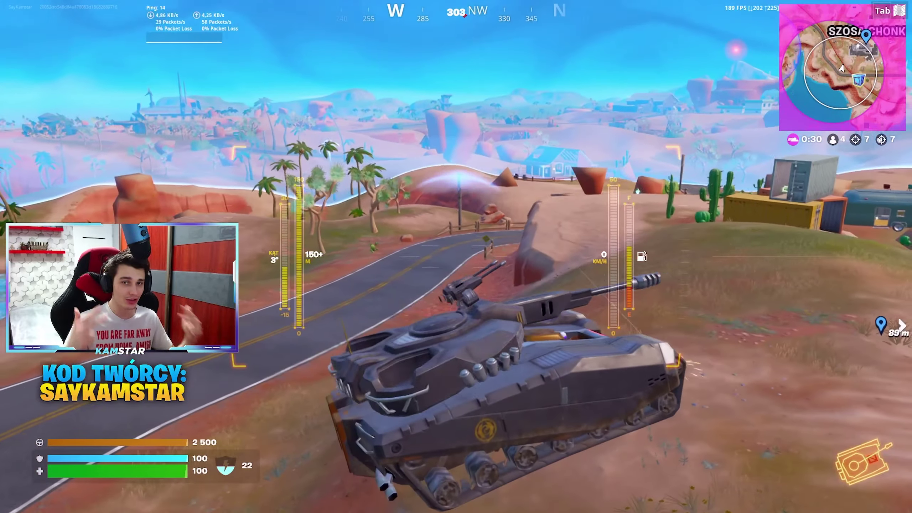